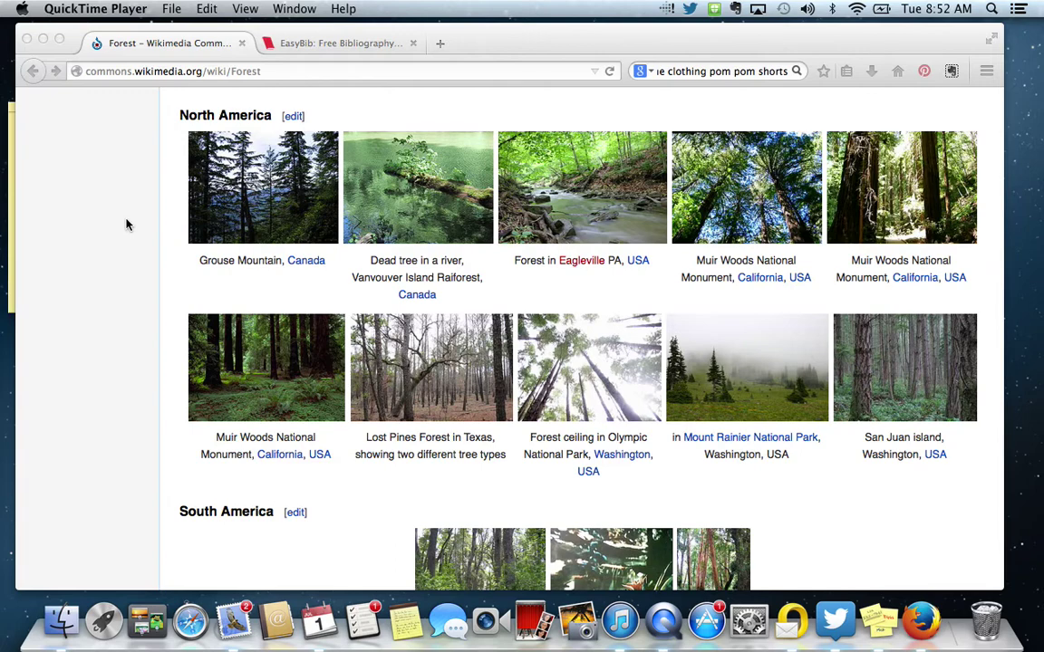
# Open the Commons file page for the Muir Woods photo MUWO4193.JPG, then switch to EasyBib.
pyautogui.click(115, 274)
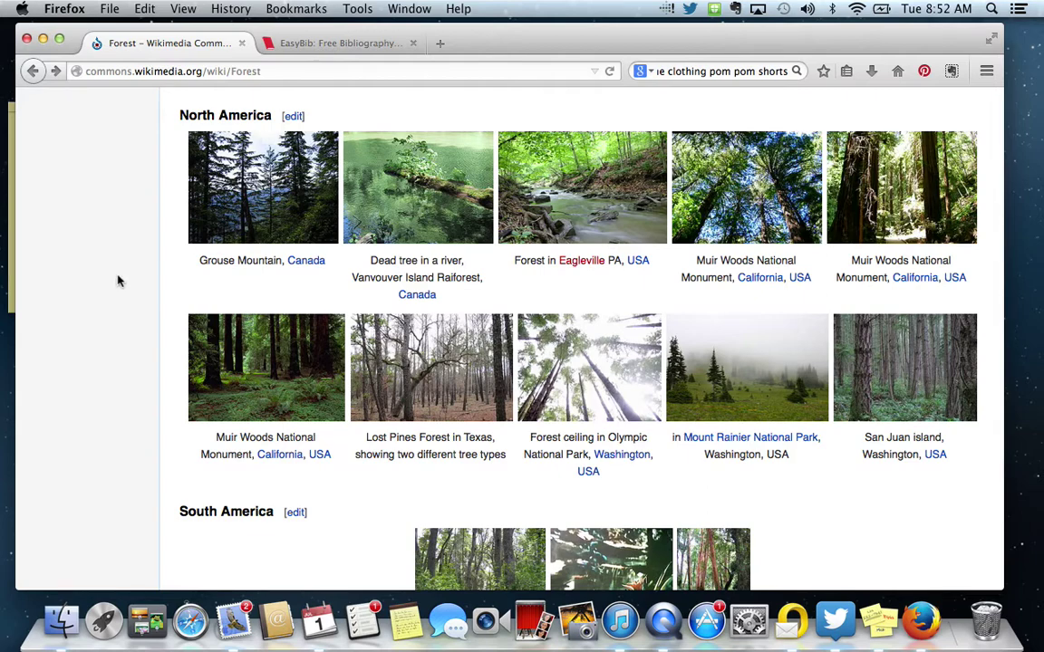
pyautogui.scroll(-1, 122, 291)
pyautogui.click(233, 359)
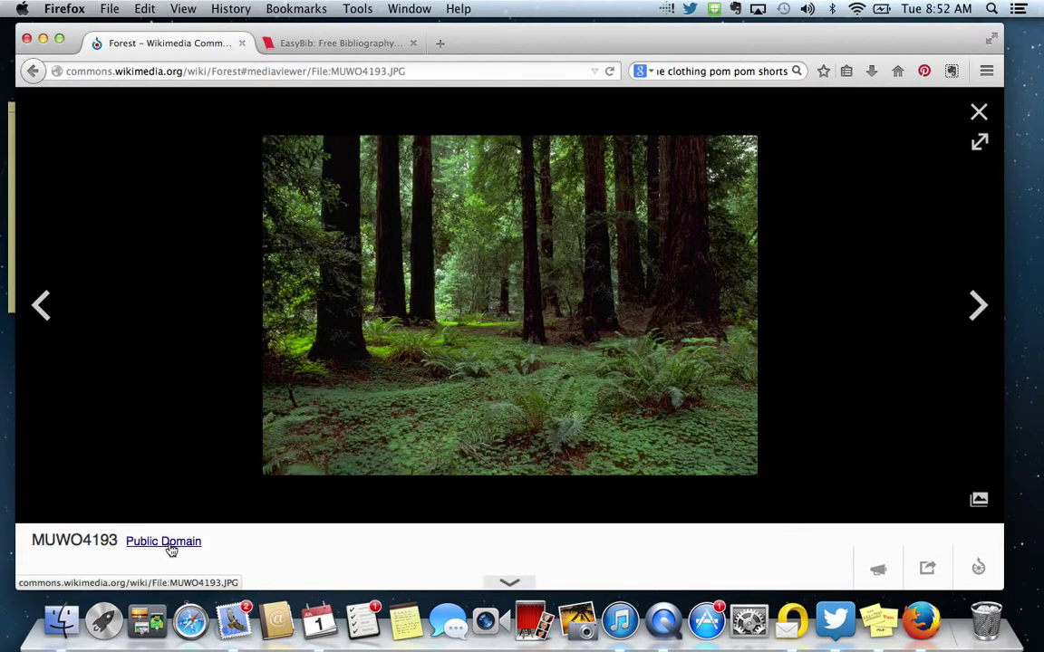
pyautogui.click(169, 543)
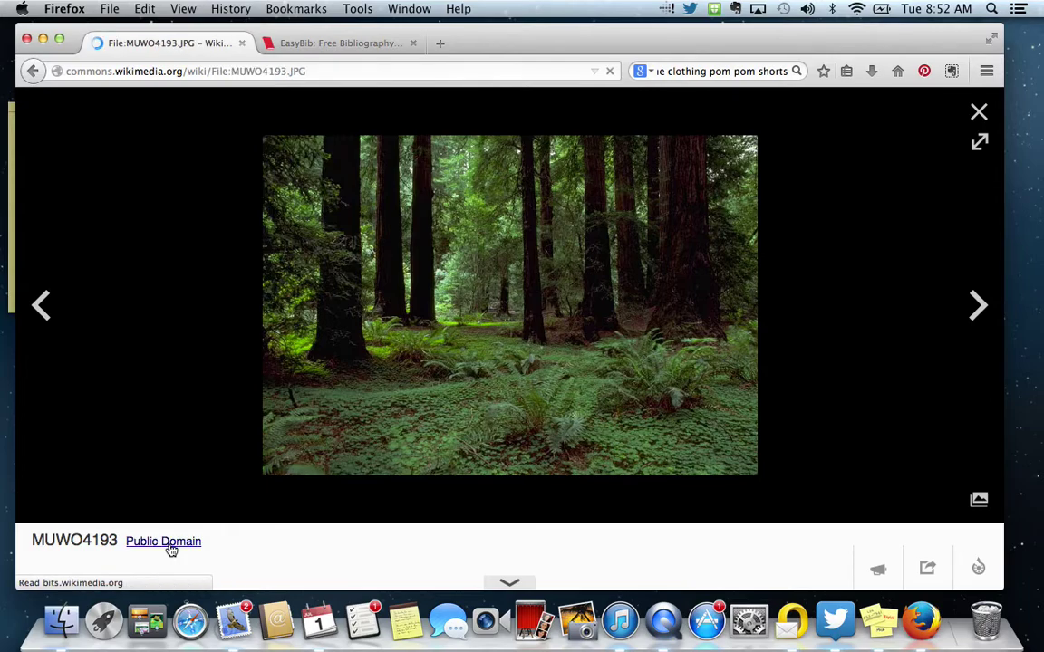
pyautogui.scroll(-3, 365, 458)
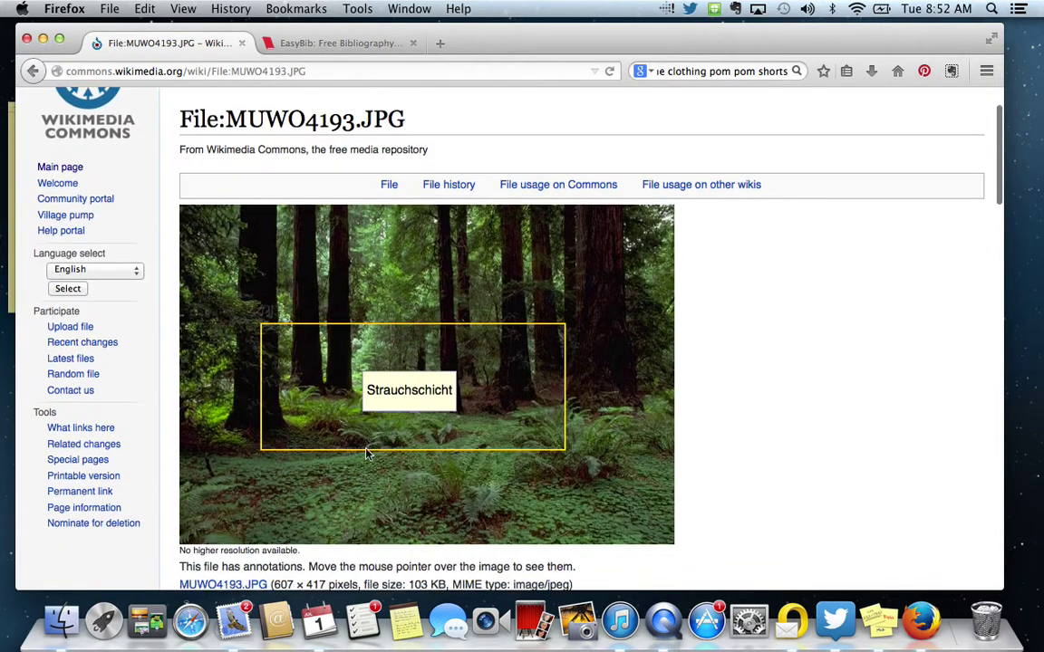
pyautogui.scroll(-5, 842, 385)
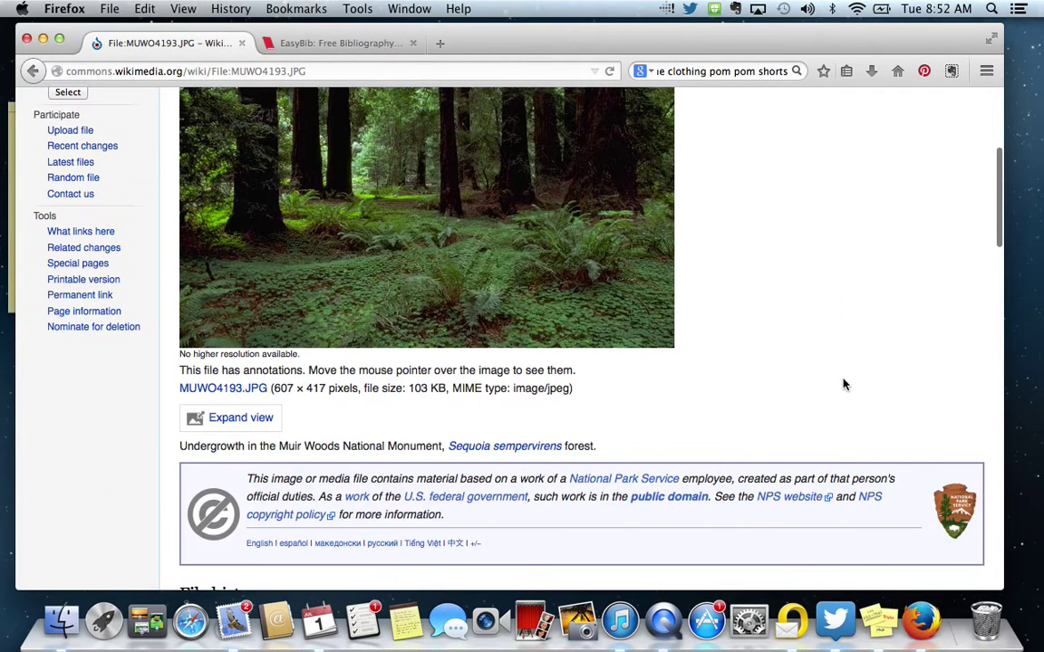
pyautogui.scroll(5, 843, 385)
pyautogui.moveTo(391, 305)
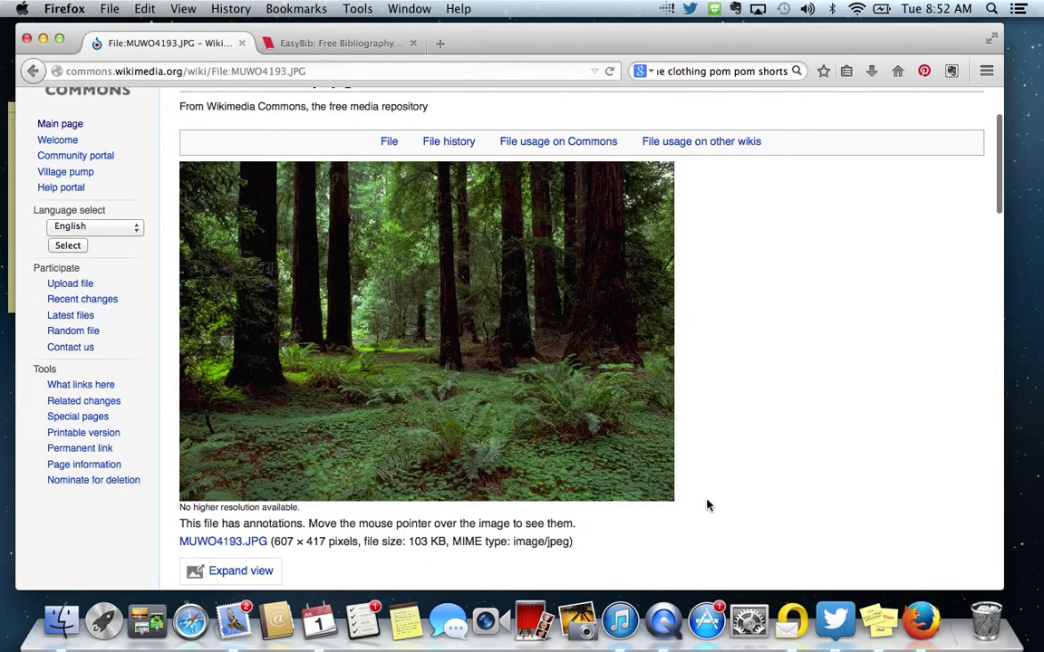
pyautogui.click(342, 44)
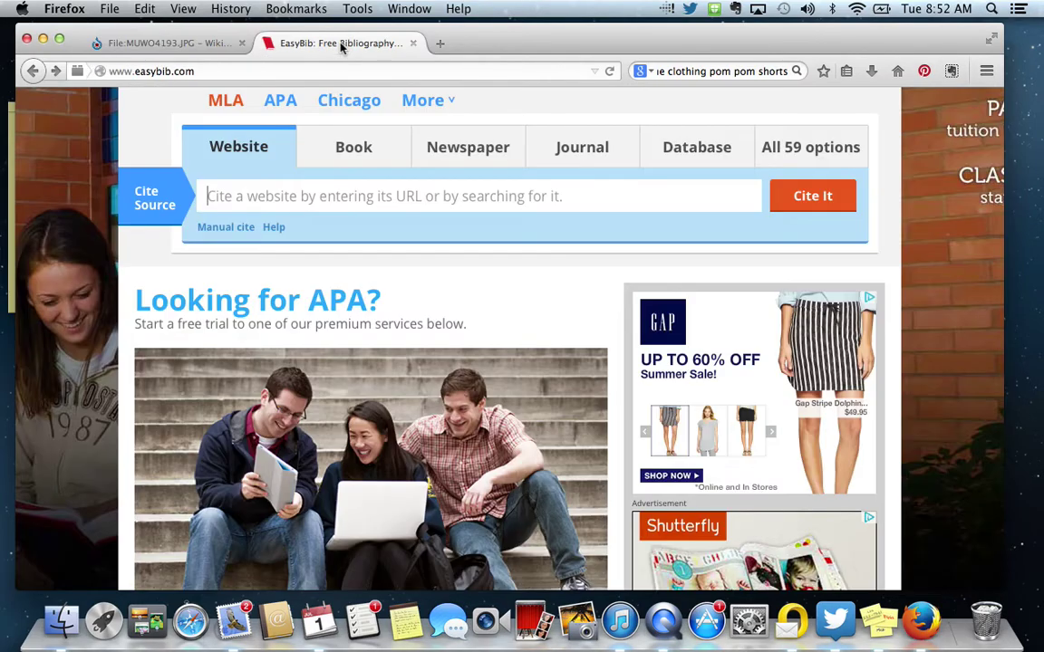
# Show all 59 source types and choose Digital Image for the MLA citation.
pyautogui.scroll(3, 417, 240)
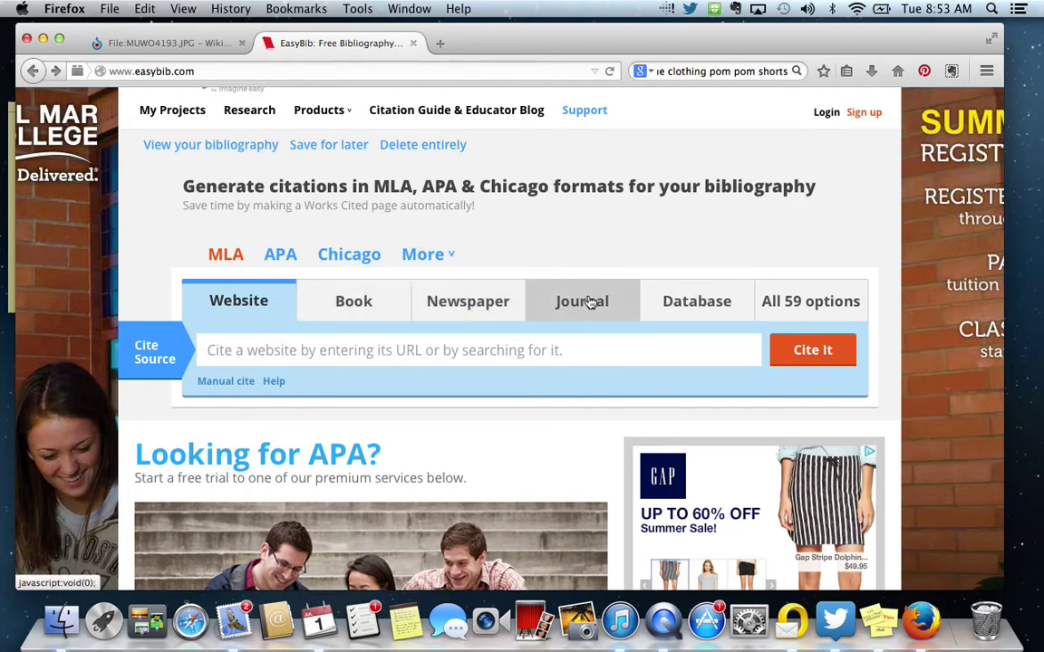
pyautogui.click(788, 306)
pyautogui.scroll(-5, 722, 426)
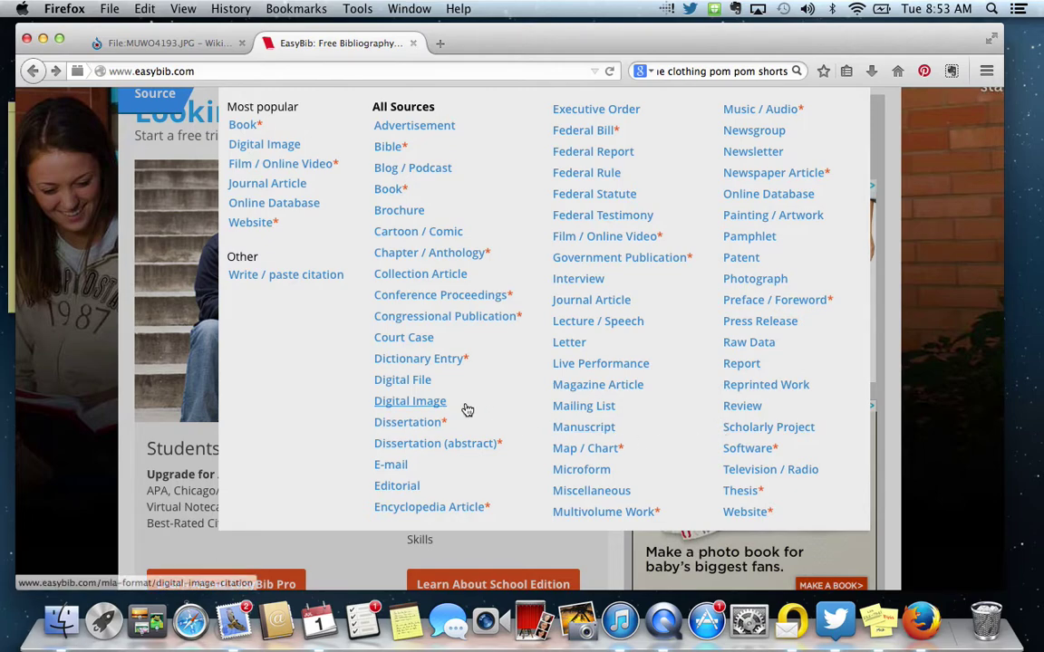
pyautogui.click(412, 404)
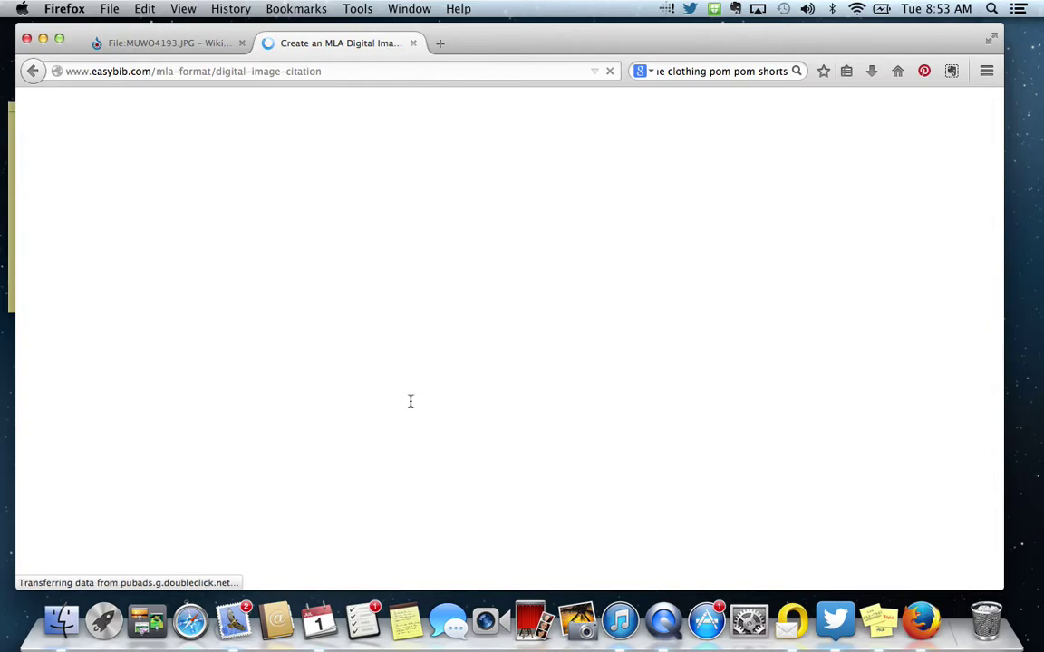
# Scroll through the empty MLA Digital Image form to review its title, contributor and website fields.
pyautogui.scroll(-3, 409, 406)
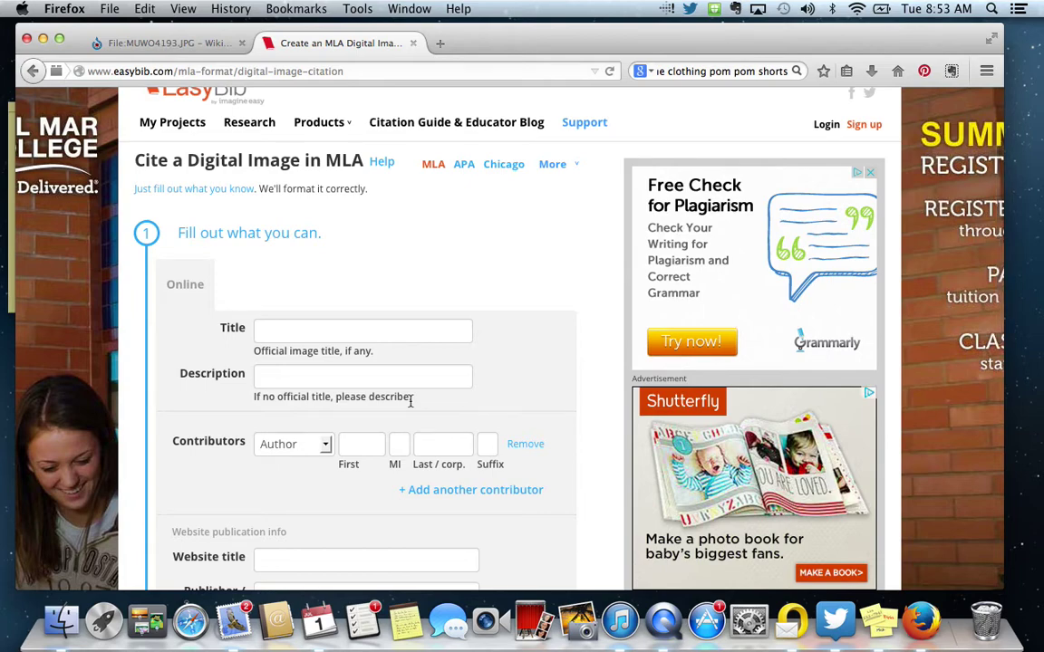
pyautogui.scroll(-3, 409, 404)
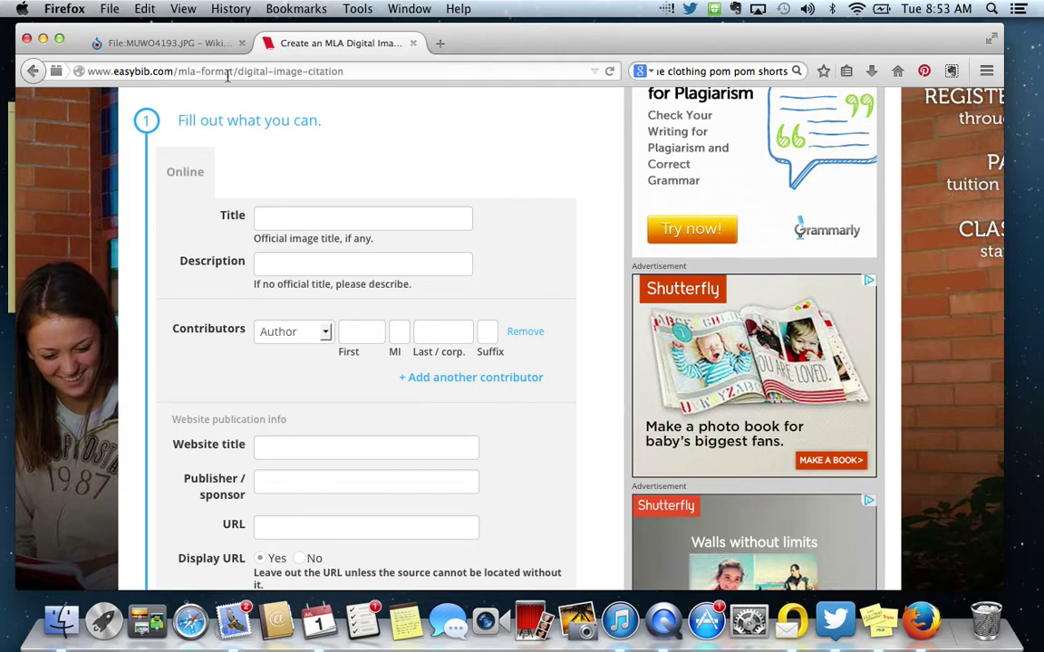
# Select the file name MUWO4193.JPG in the Commons file page title.
pyautogui.click(208, 46)
pyautogui.scroll(3, 349, 133)
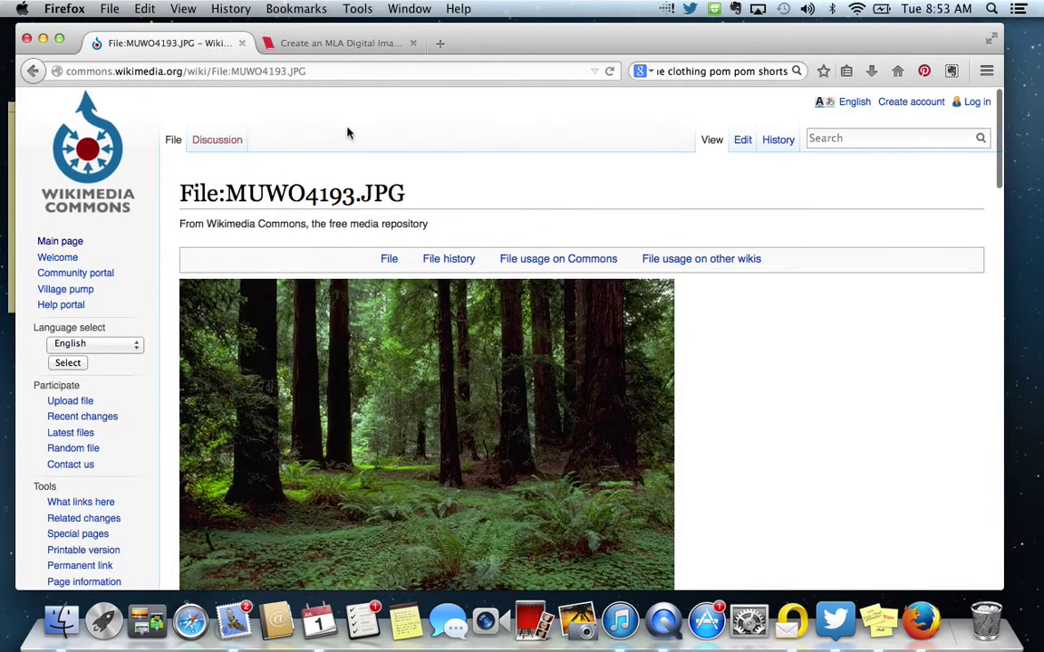
pyautogui.press('super+Tab')
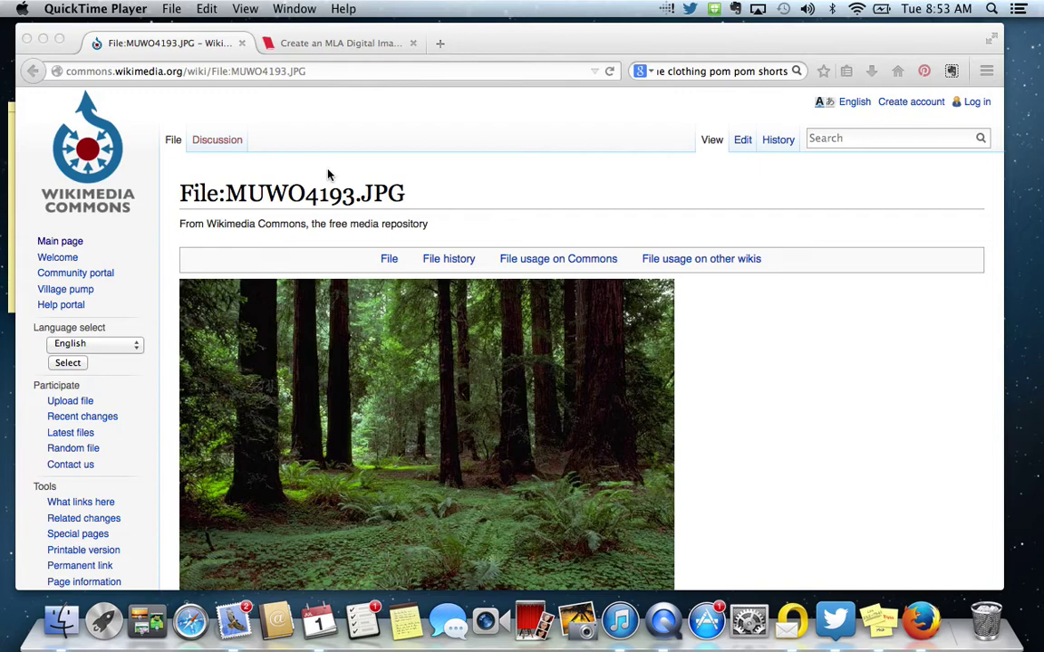
pyautogui.click(229, 201)
pyautogui.moveTo(227, 201); pyautogui.dragTo(409, 199)
pyautogui.press('super+c')
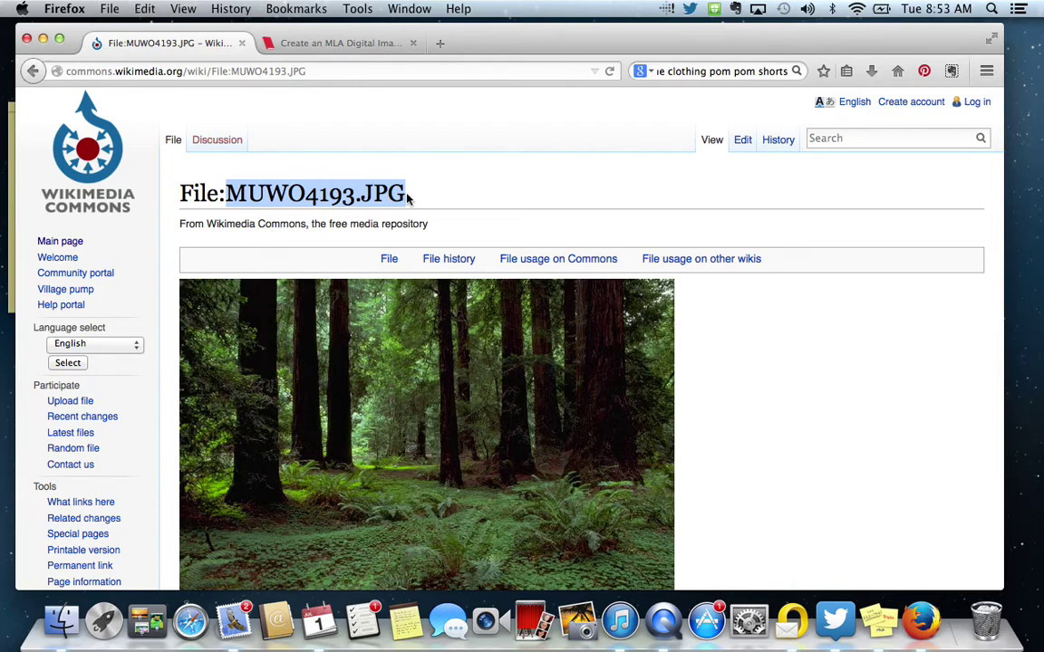
# Paste MUWO4193.JPG into EasyBib's Title field and accept the suggestion.
pyautogui.click(317, 43)
pyautogui.click(326, 222)
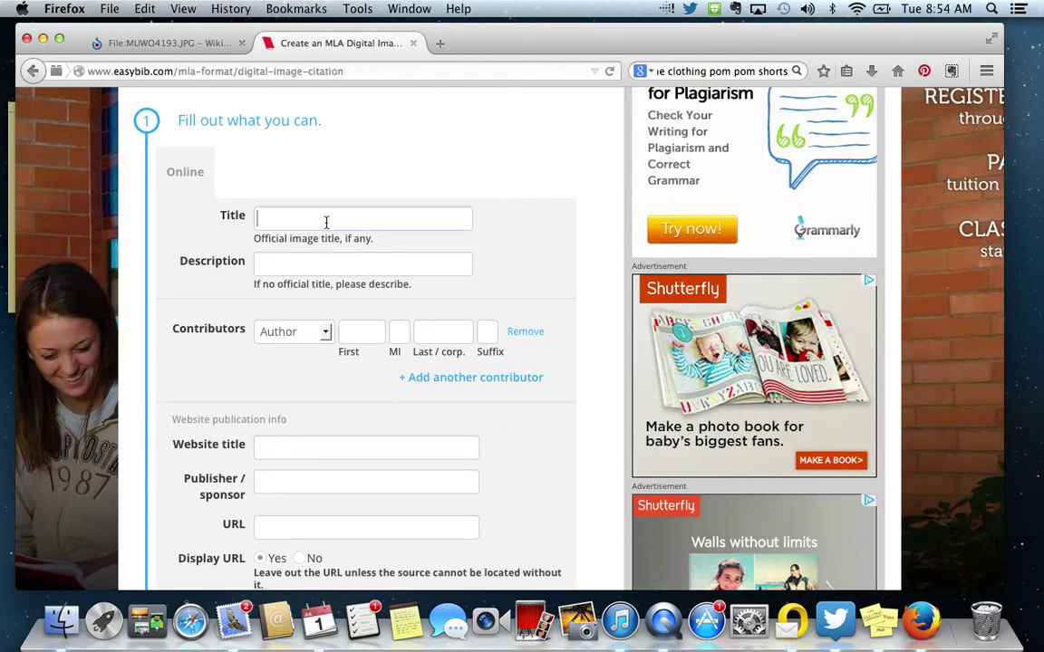
pyautogui.press('super+v')
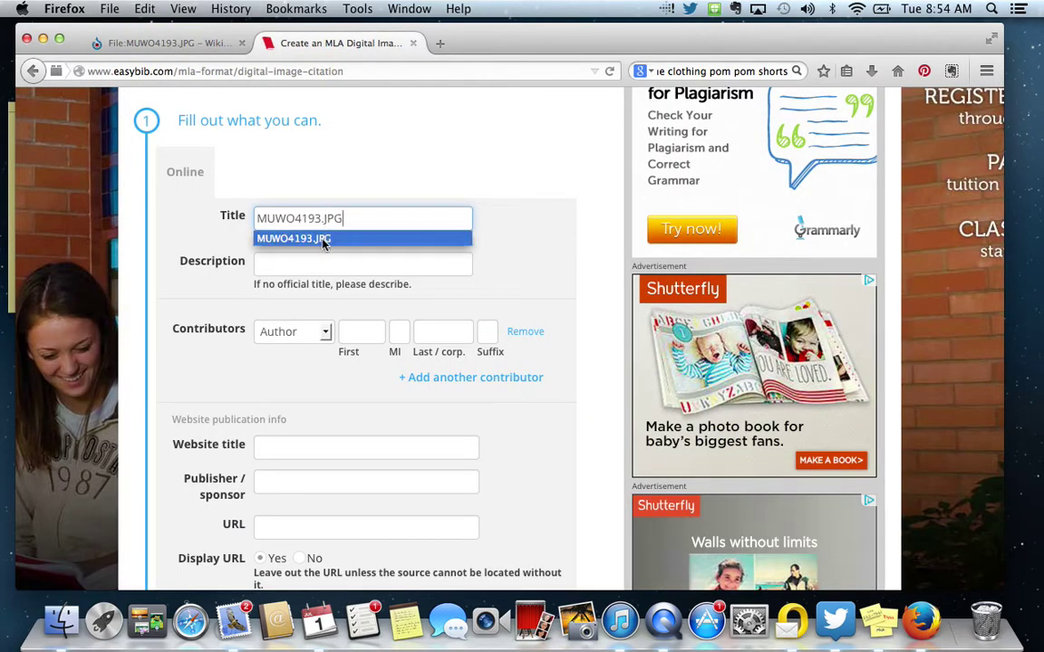
pyautogui.click(321, 239)
pyautogui.click(310, 267)
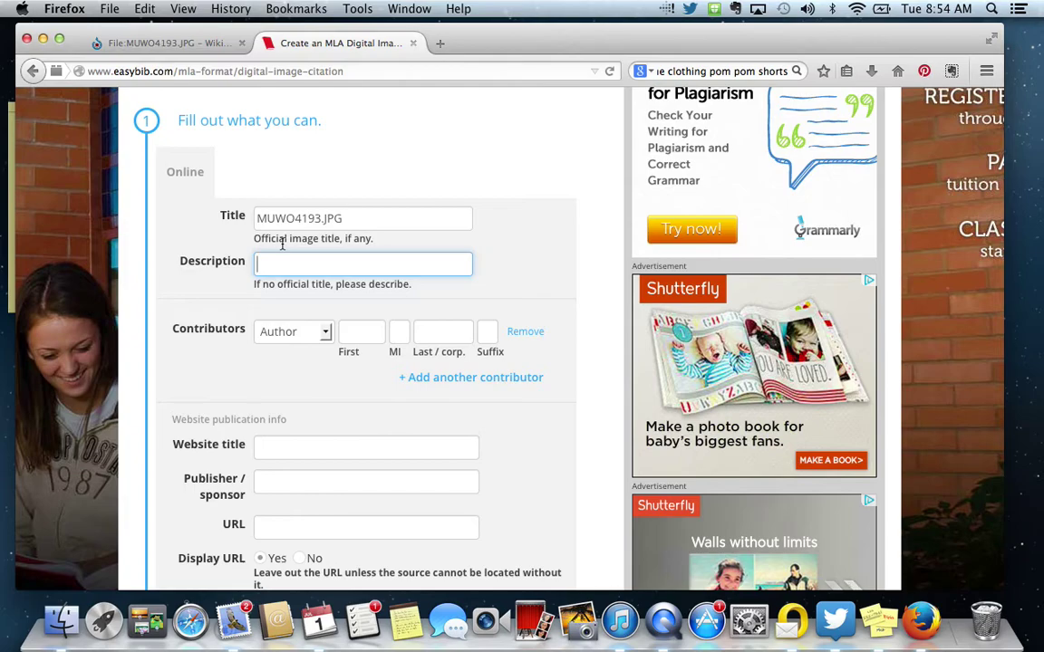
pyautogui.click(181, 42)
# Copy the Commons caption about Muir Woods undergrowth into EasyBib's Description field.
pyautogui.scroll(-1, 308, 263)
pyautogui.scroll(-5, 317, 272)
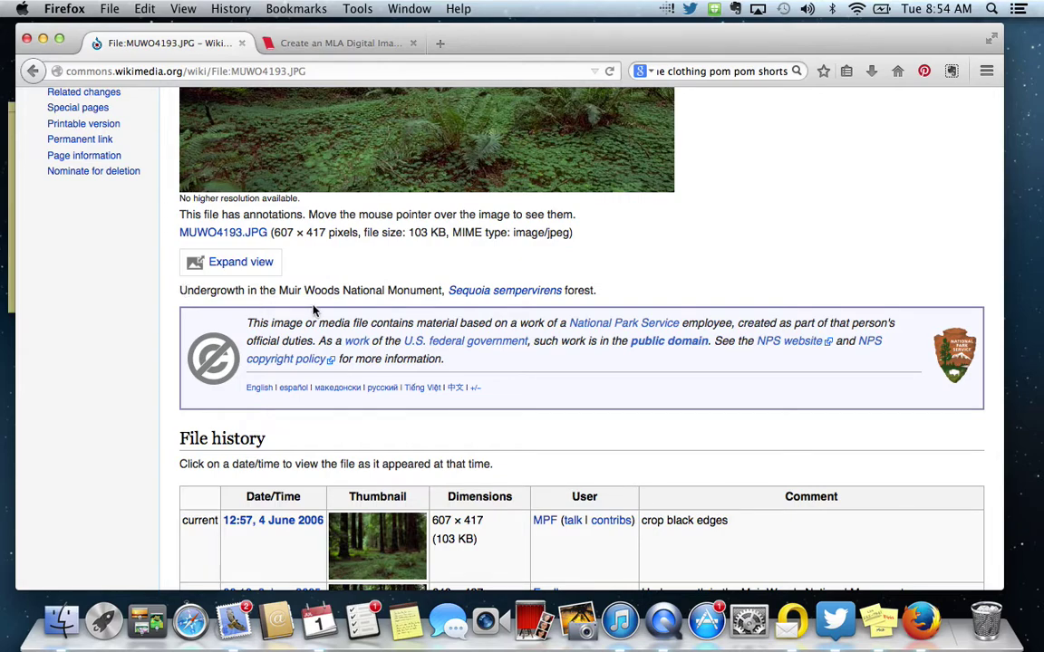
pyautogui.moveTo(178, 290); pyautogui.dragTo(608, 289)
pyautogui.press('super+c')
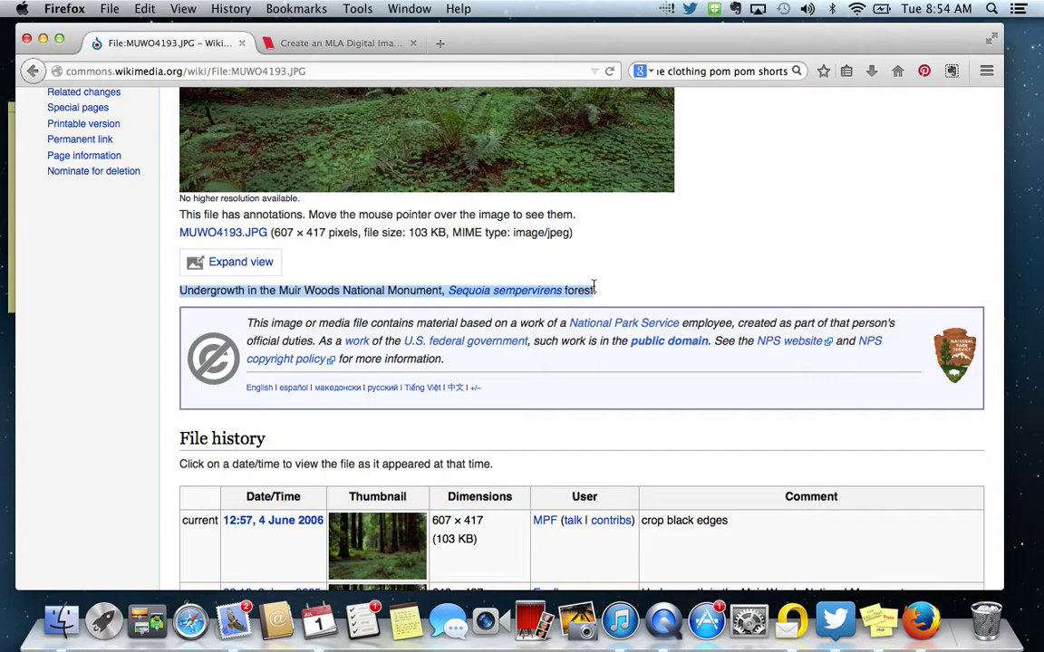
pyautogui.click(371, 42)
pyautogui.click(352, 261)
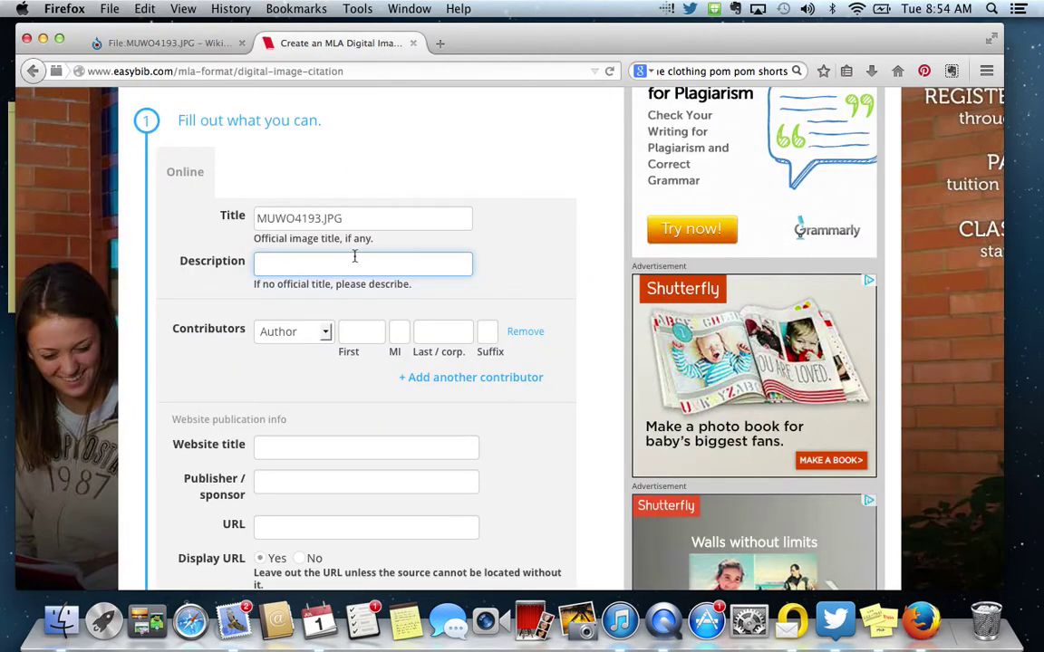
pyautogui.press('super+v')
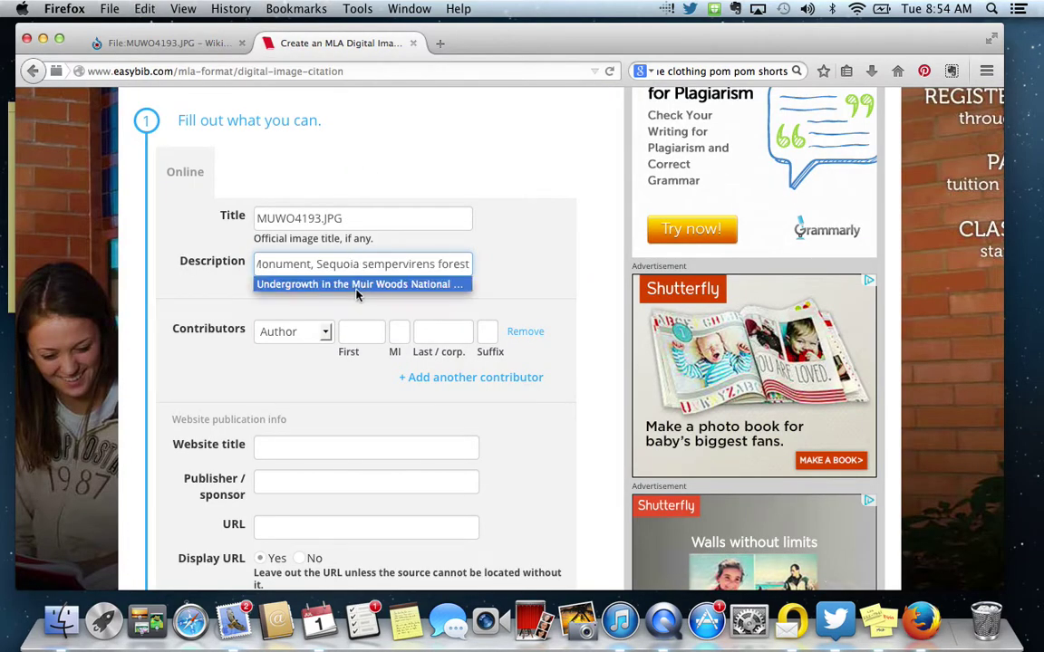
pyautogui.click(357, 288)
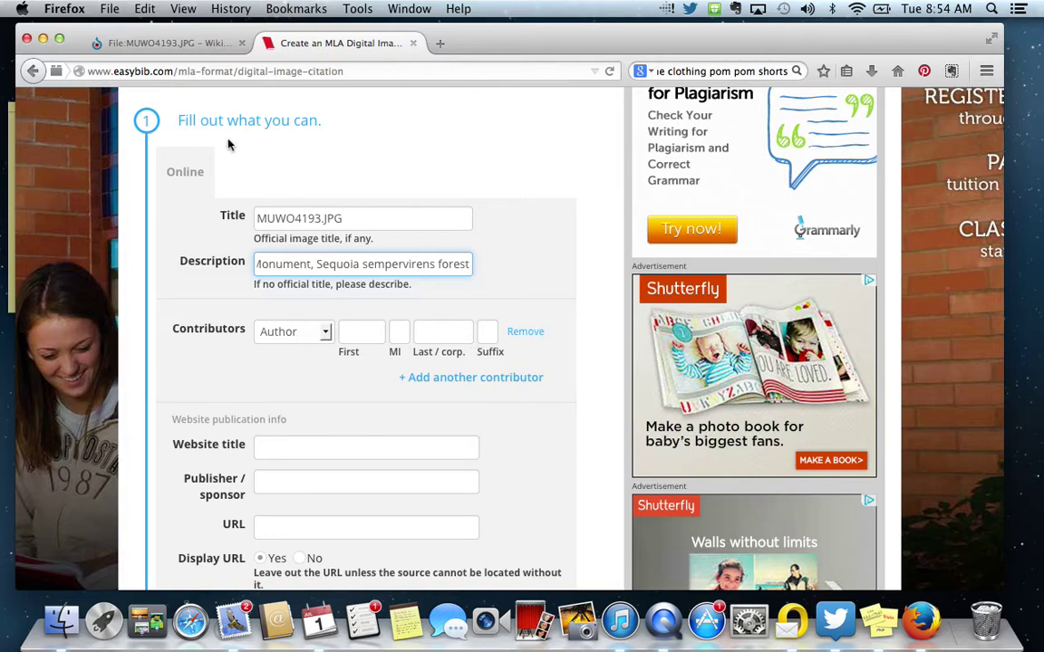
# Recheck the Commons file page, then return to the EasyBib citation form.
pyautogui.click(181, 50)
pyautogui.scroll(1, 435, 249)
pyautogui.scroll(-3, 435, 250)
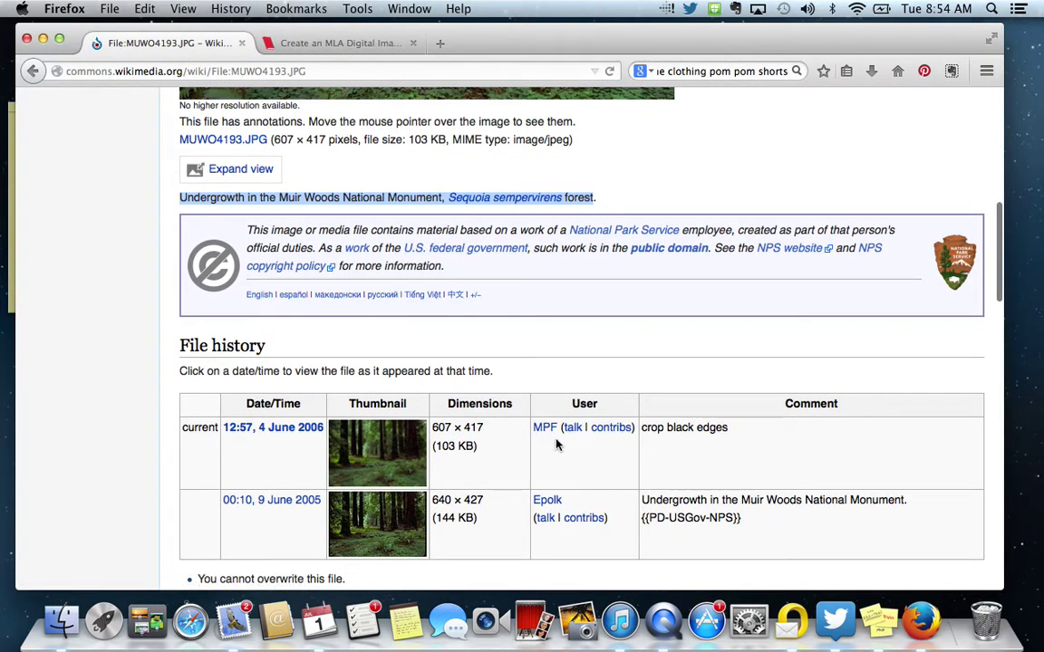
pyautogui.scroll(1, 557, 444)
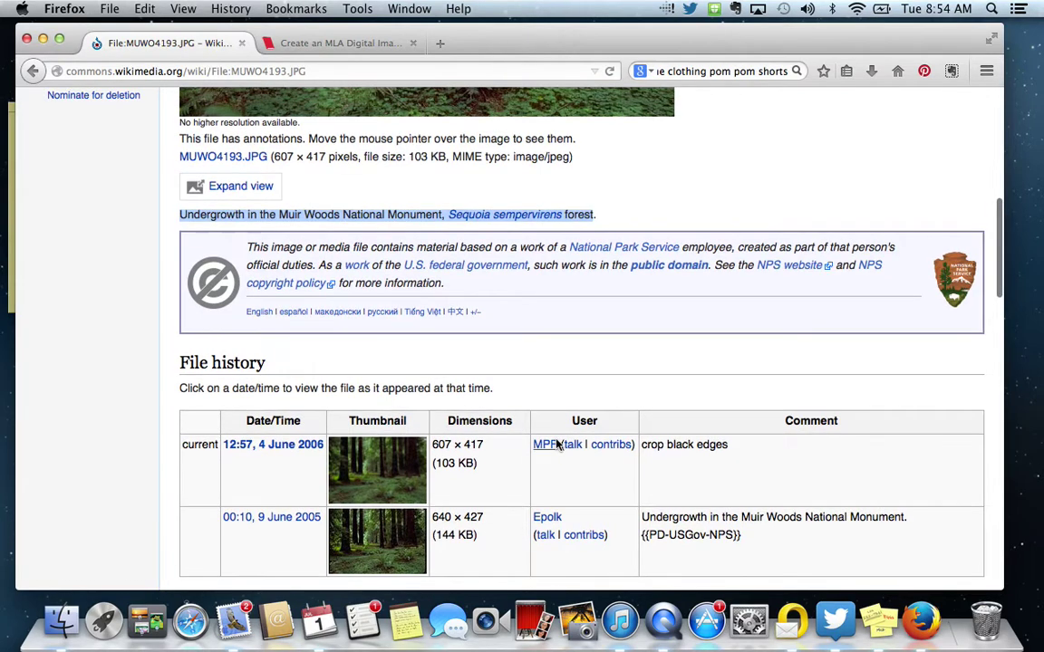
pyautogui.scroll(1, 558, 444)
pyautogui.click(340, 42)
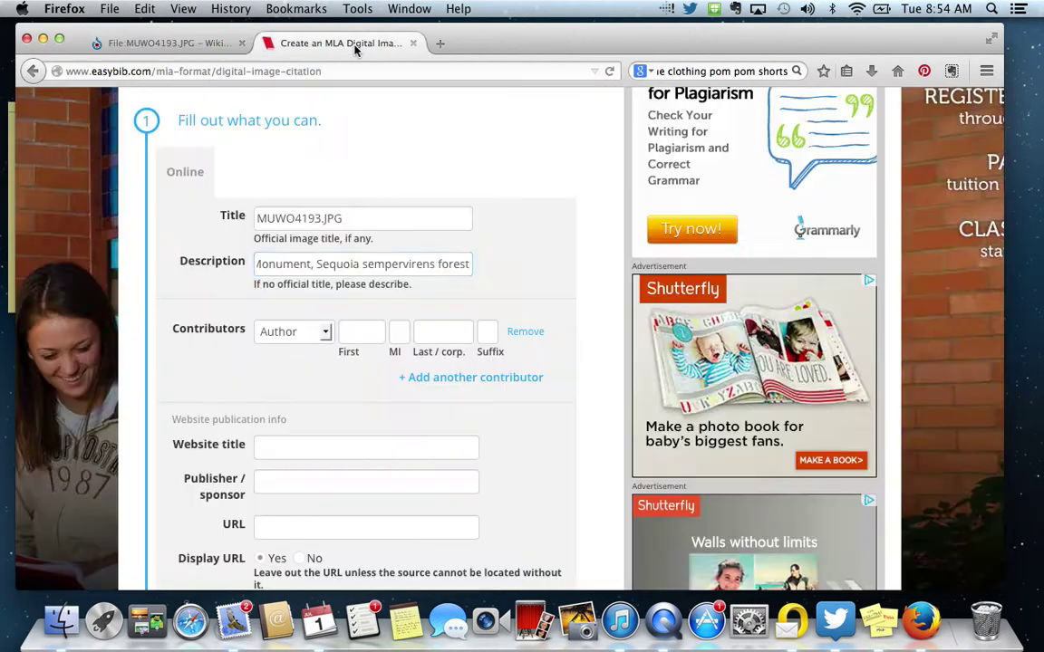
# Type 'Wikim' in Website title and pick Wikimedia Commons from the suggestions.
pyautogui.scroll(-2, 412, 275)
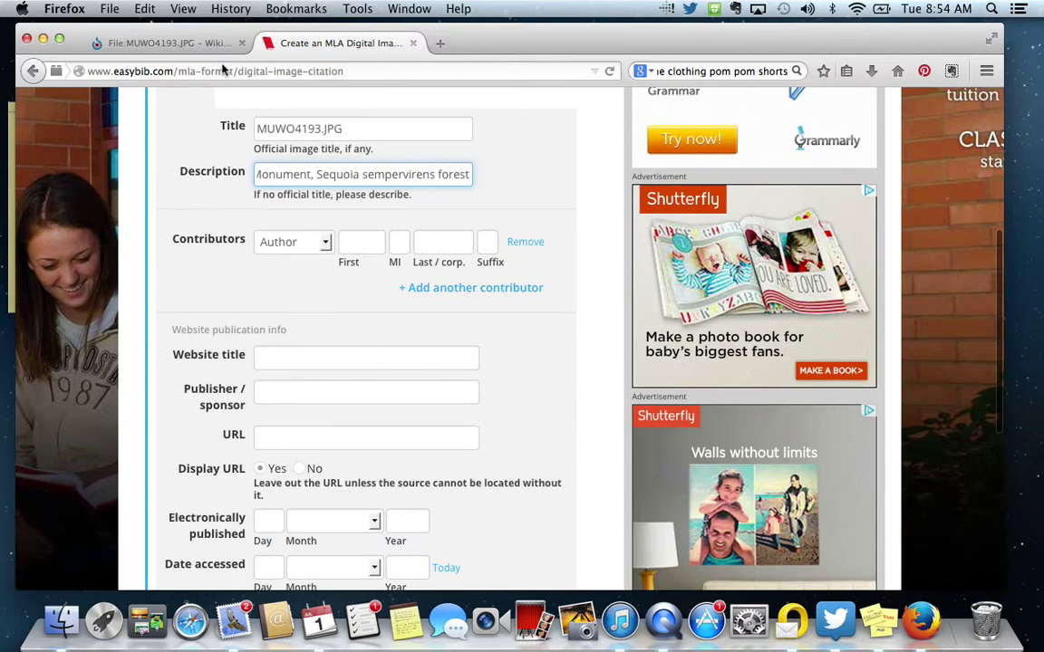
pyautogui.click(185, 41)
pyautogui.scroll(1, 222, 227)
pyautogui.scroll(10, 224, 227)
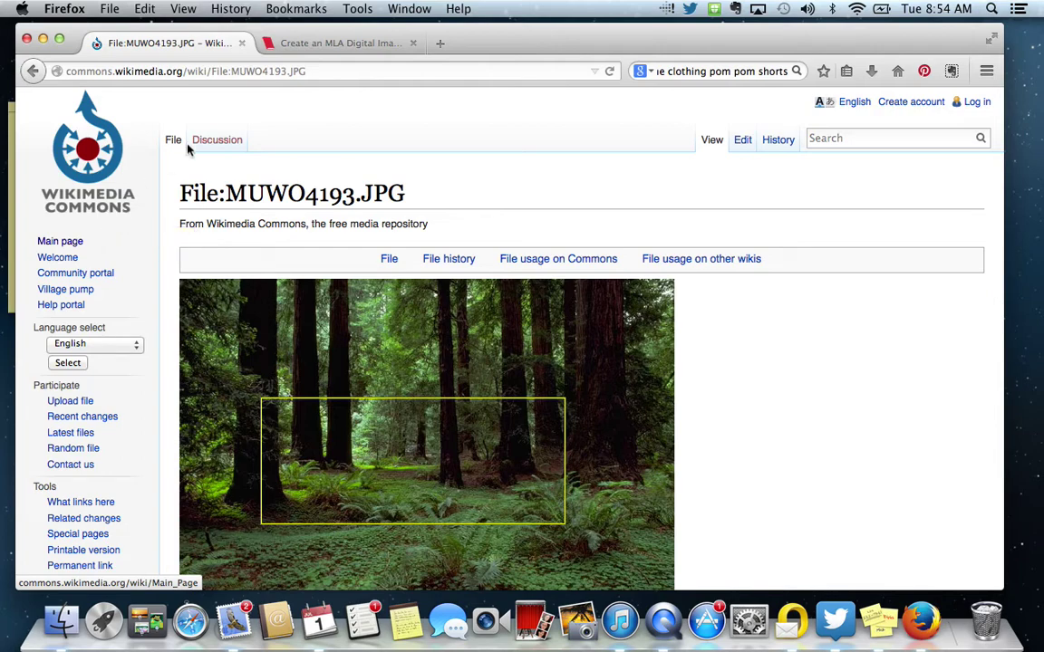
pyautogui.click(272, 46)
pyautogui.click(308, 353)
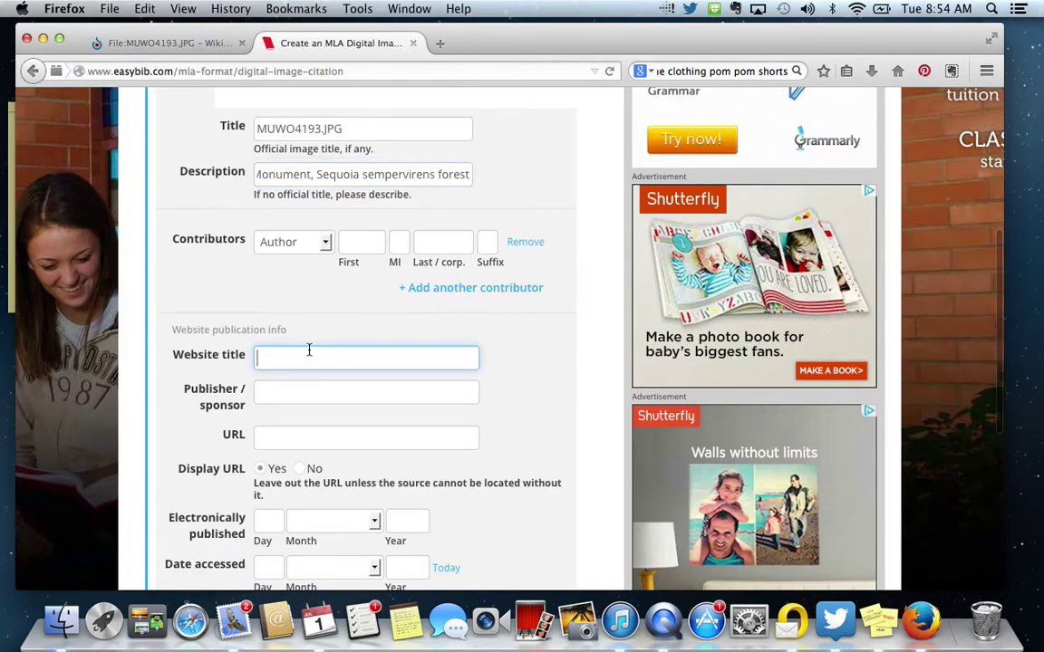
pyautogui.write('Wikim')
pyautogui.click(317, 378)
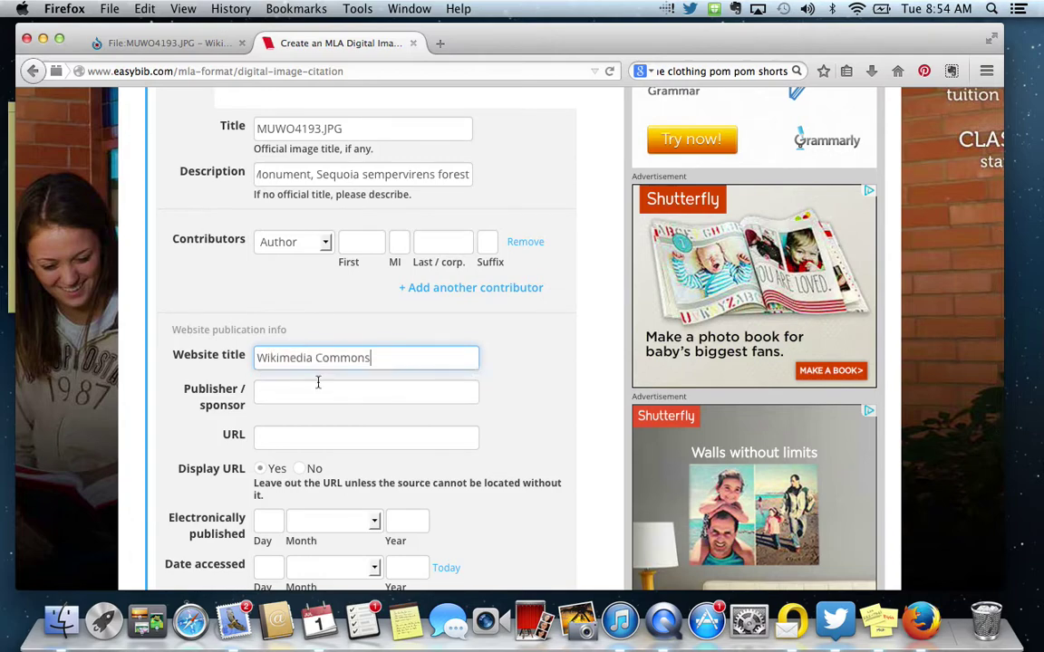
pyautogui.scroll(-1, 326, 415)
pyautogui.scroll(-1, 327, 414)
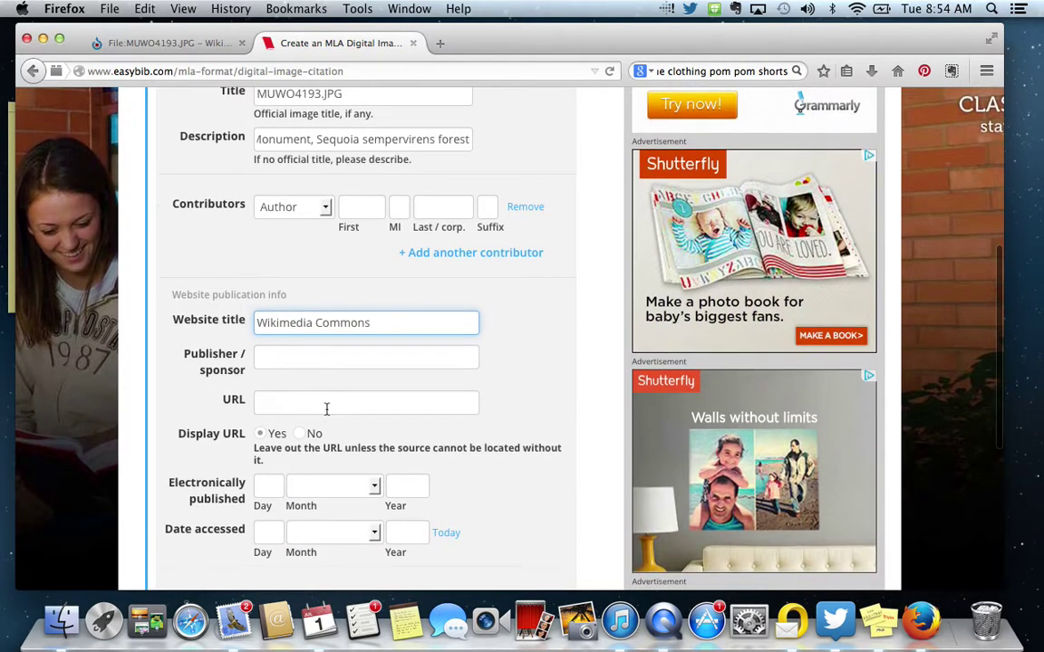
# Paste the Commons address of File:MUWO4193.JPG into EasyBib's URL field.
pyautogui.click(174, 40)
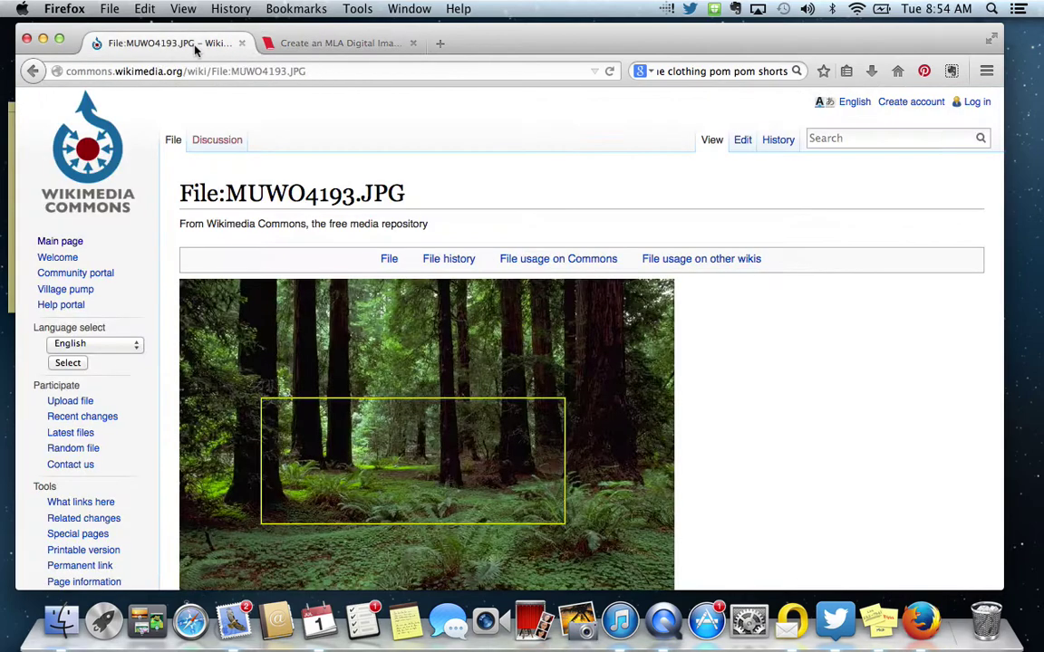
pyautogui.click(214, 74)
pyautogui.press('super+c')
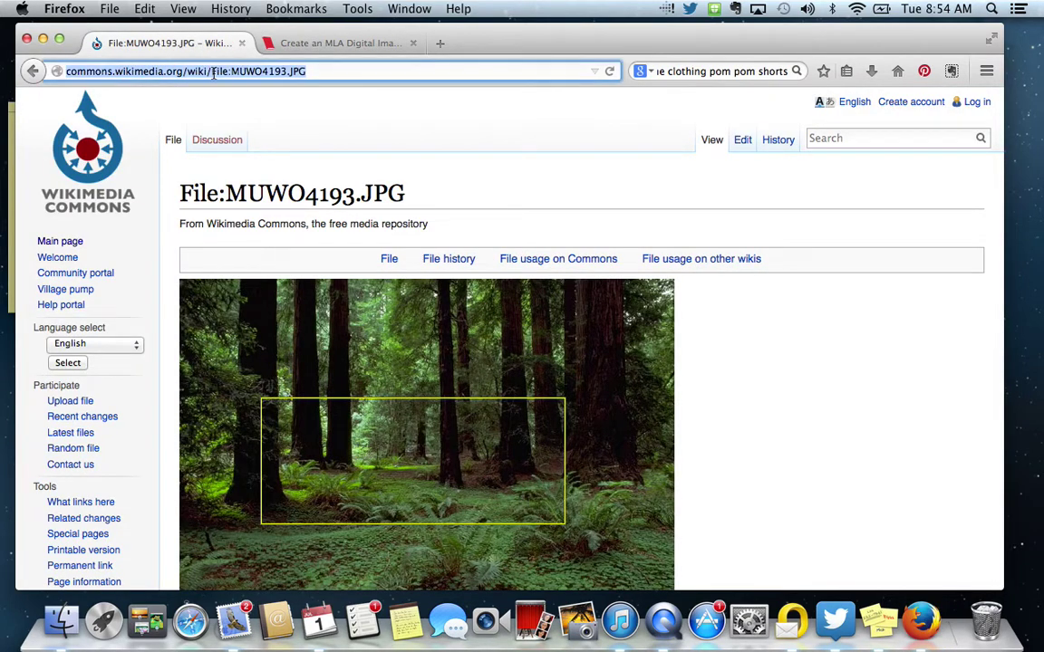
pyautogui.click(287, 43)
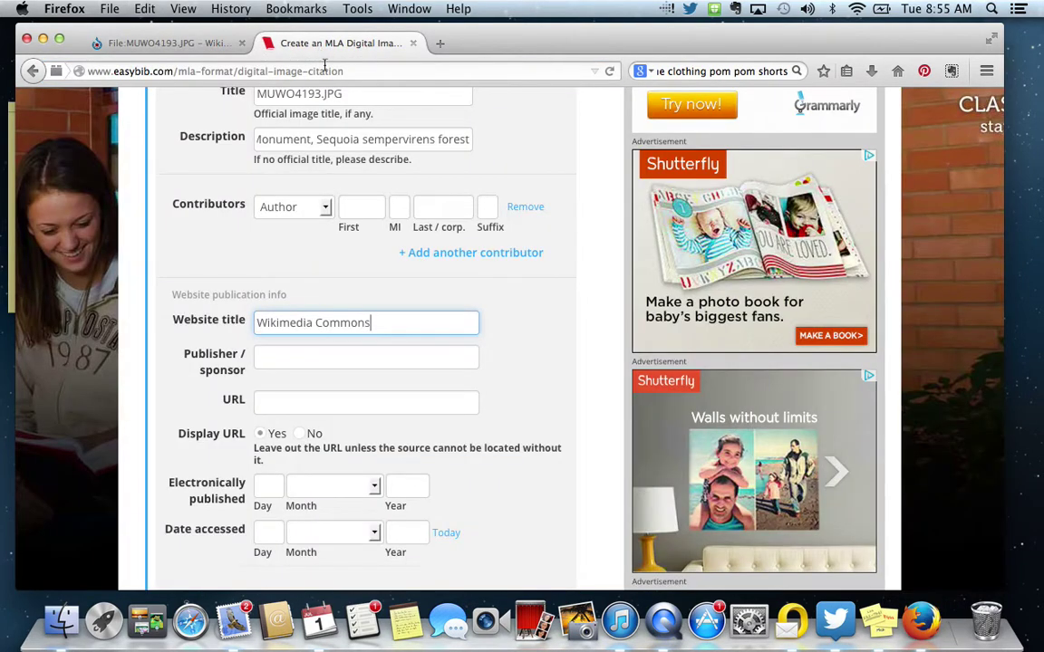
pyautogui.click(310, 404)
pyautogui.press('super+v')
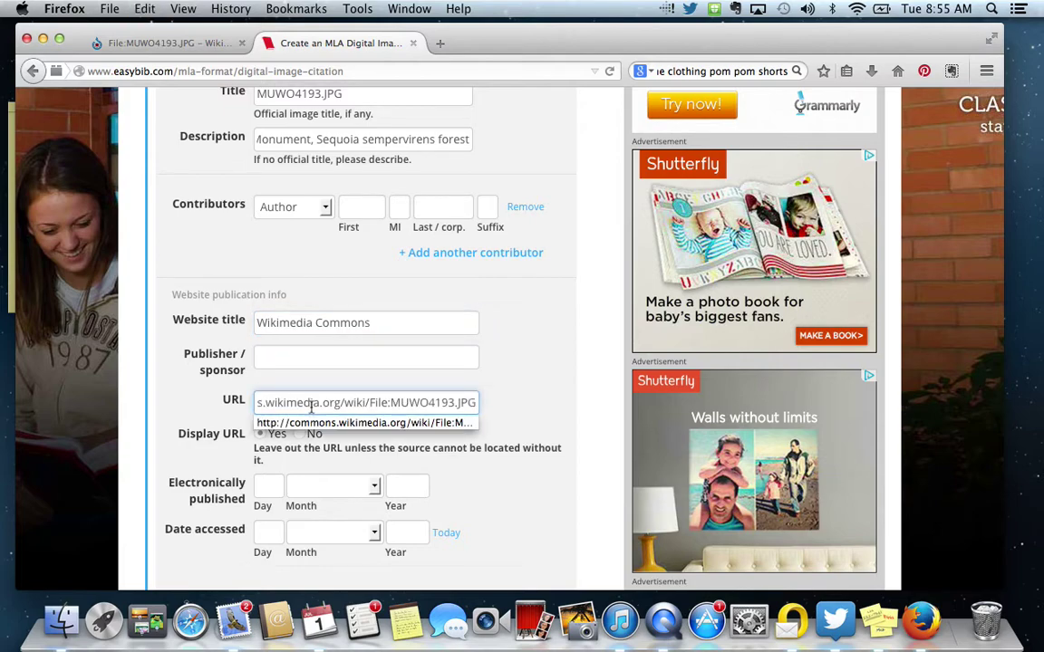
pyautogui.press('Escape')
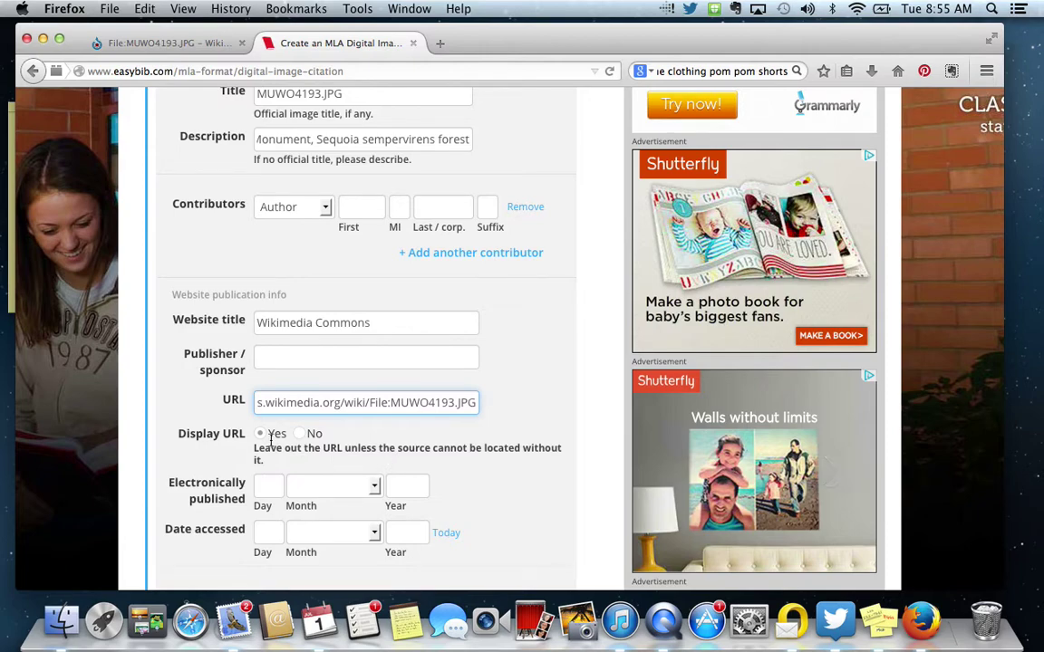
pyautogui.scroll(-3, 268, 438)
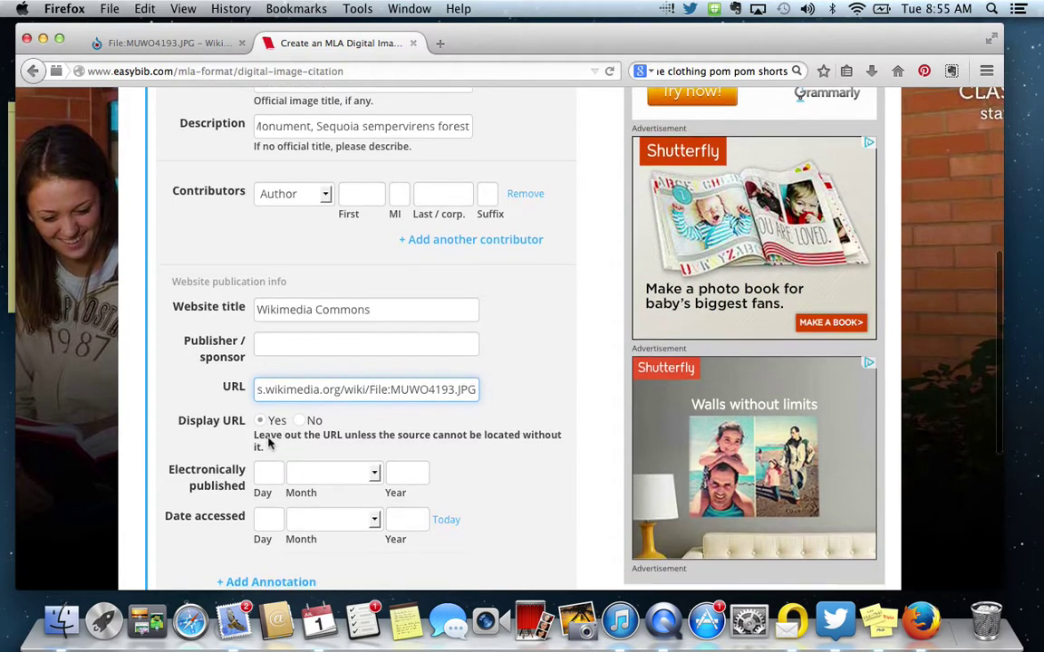
pyautogui.scroll(-3, 393, 420)
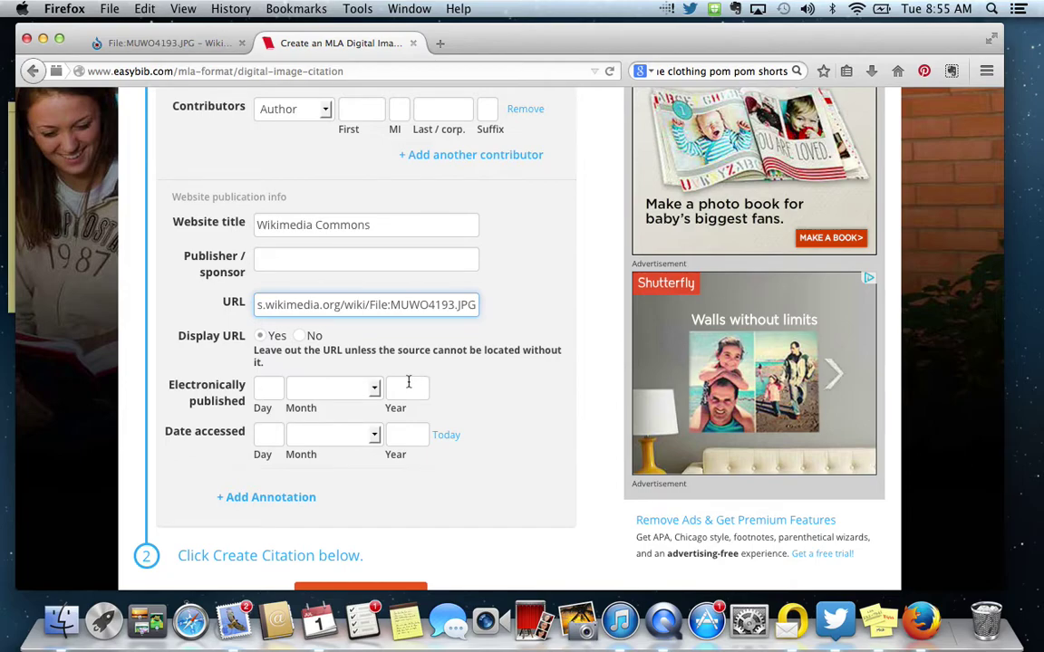
pyautogui.click(168, 42)
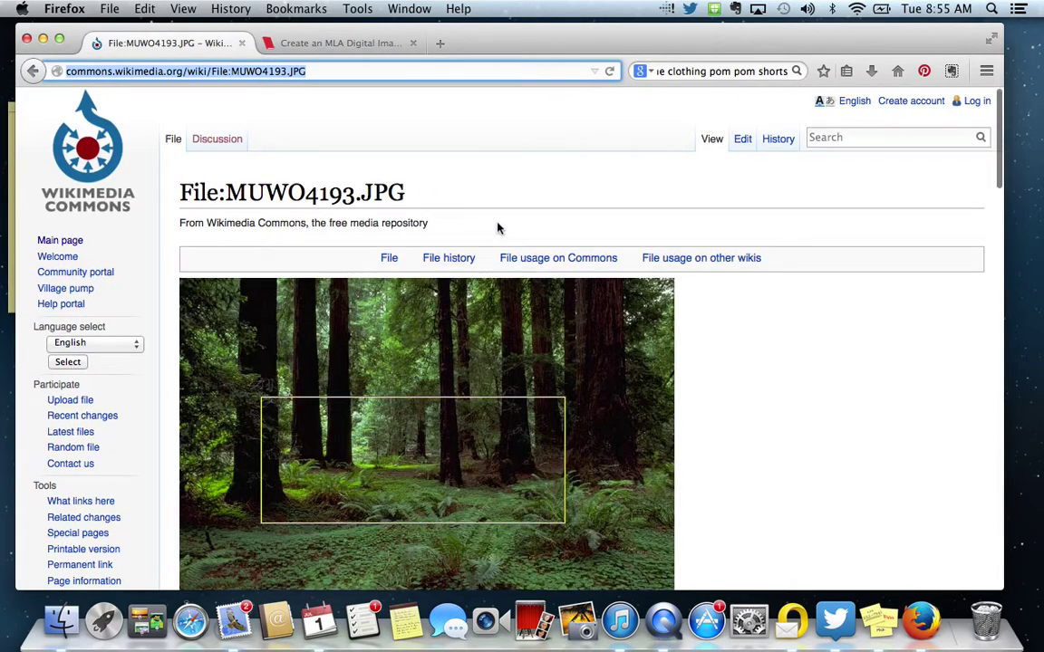
# Enter 4 June 2006 as the electronically published date.
pyautogui.scroll(-10, 497, 227)
pyautogui.scroll(-1, 496, 227)
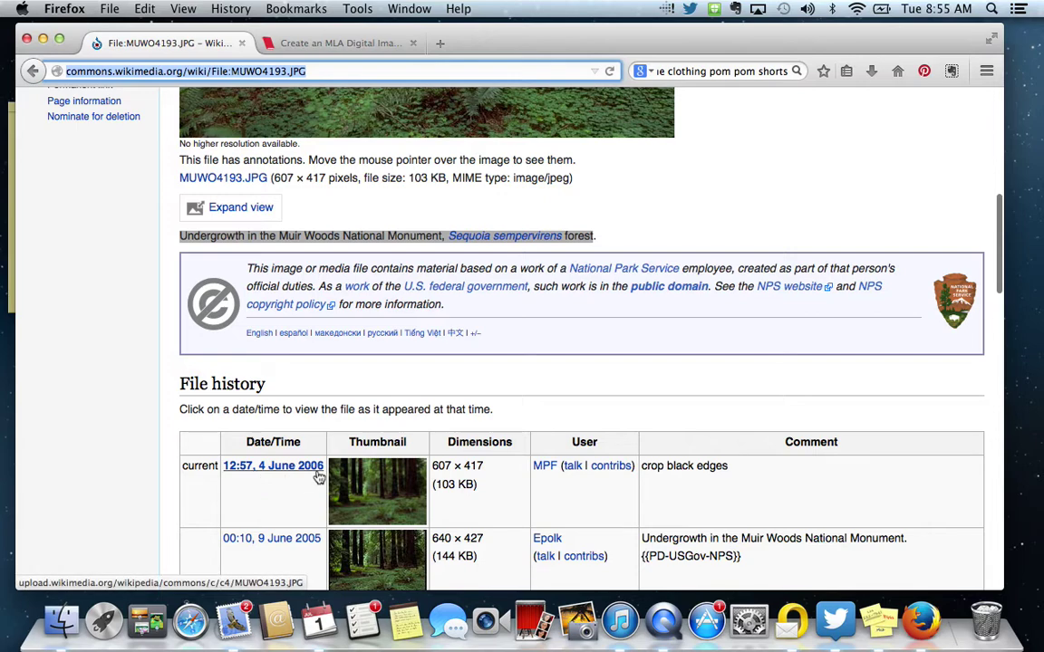
pyautogui.click(358, 49)
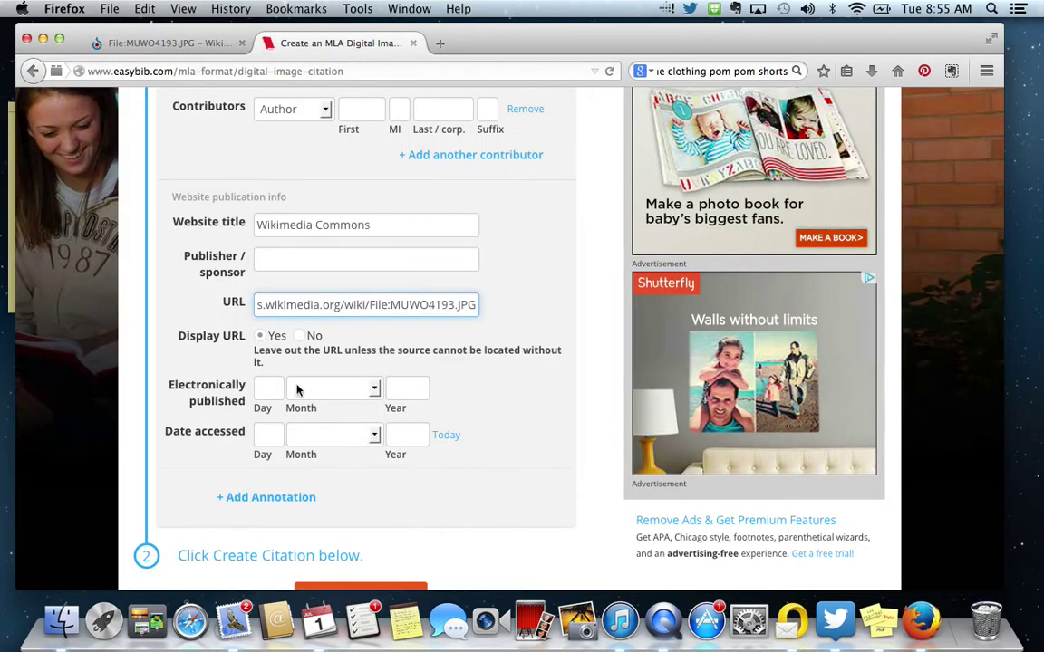
pyautogui.click(265, 390)
pyautogui.write('4')
pyautogui.press('Tab')
pyautogui.write('ju')
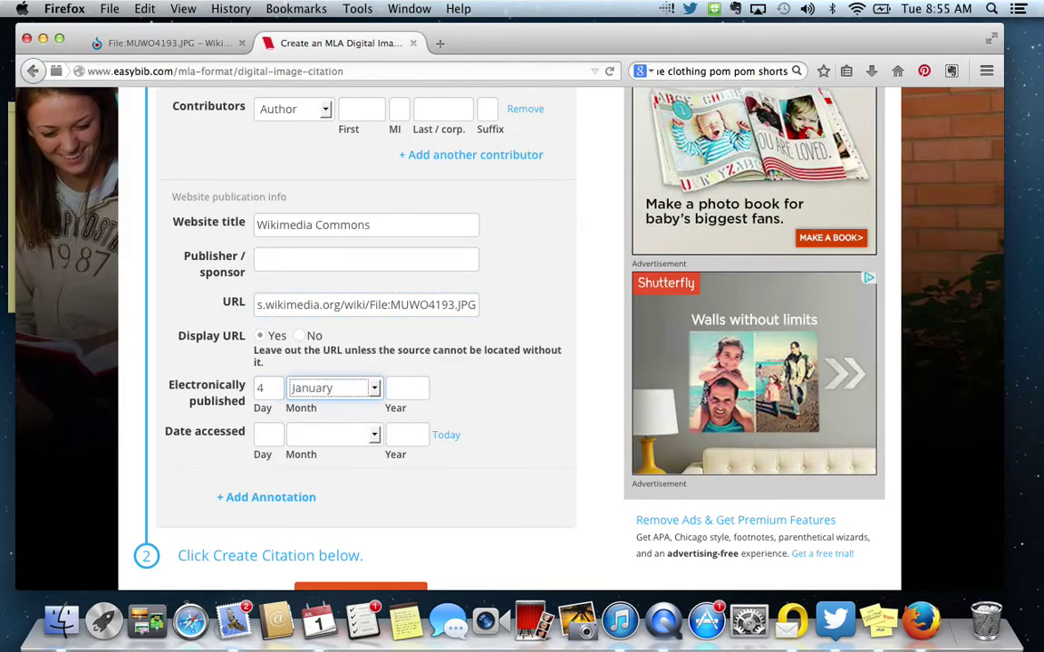
pyautogui.press('Tab')
pyautogui.write('200')
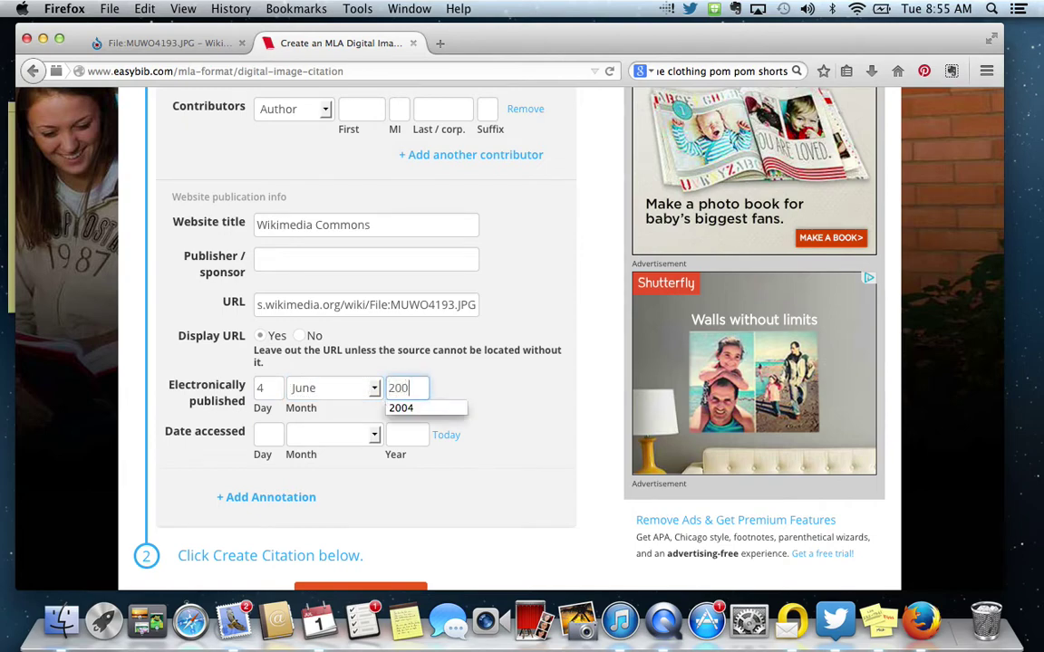
pyautogui.write('6')
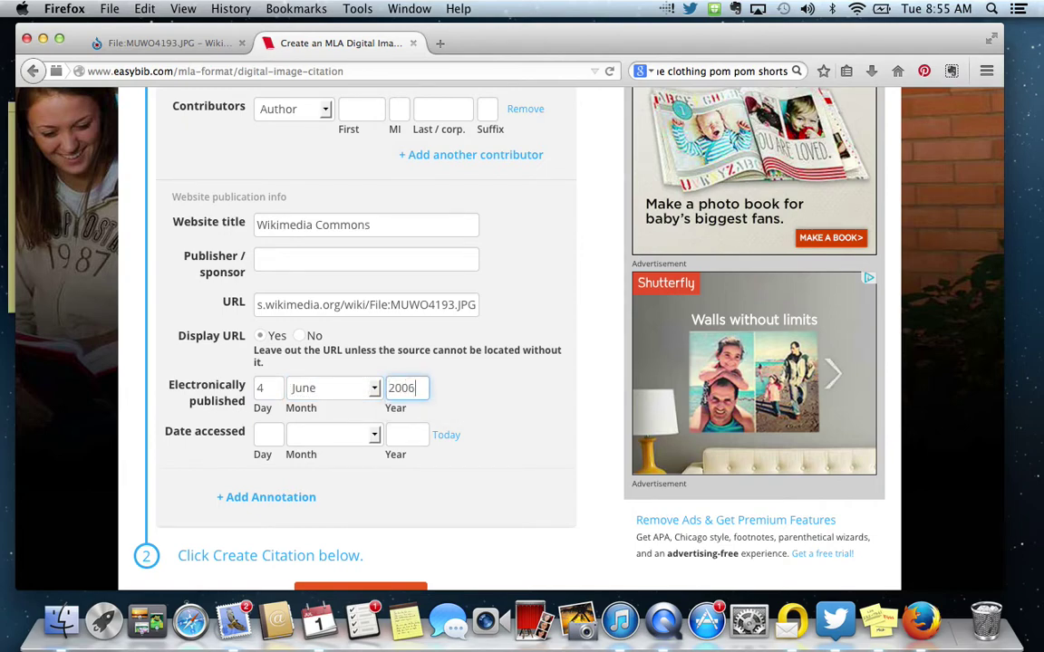
# Set the access date to today, 1 July 2014.
pyautogui.click(275, 438)
pyautogui.click(446, 435)
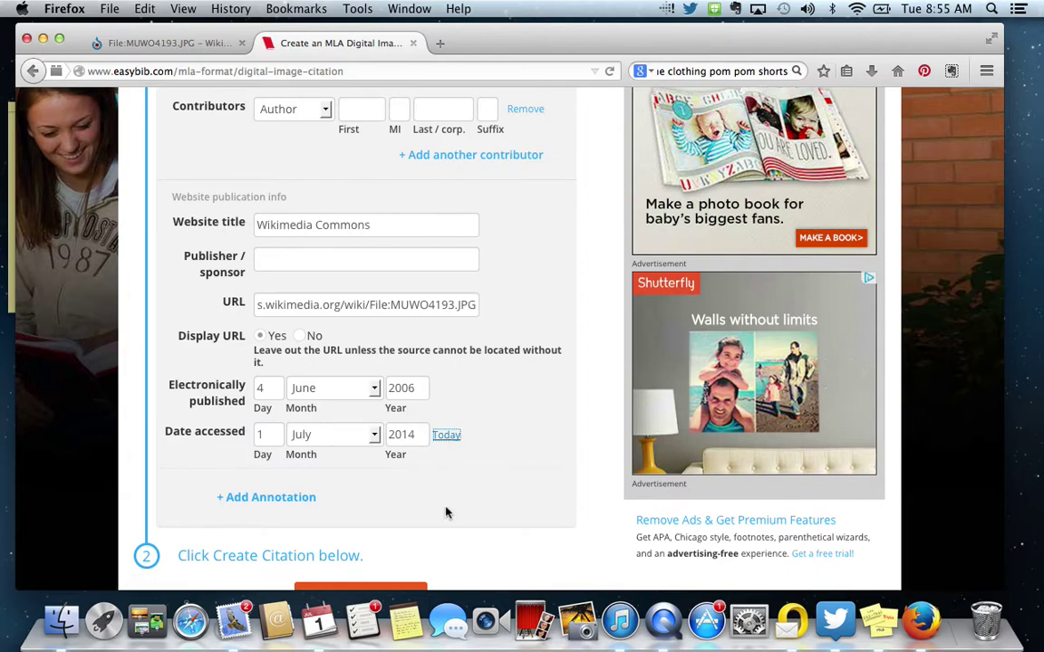
pyautogui.scroll(5, 548, 288)
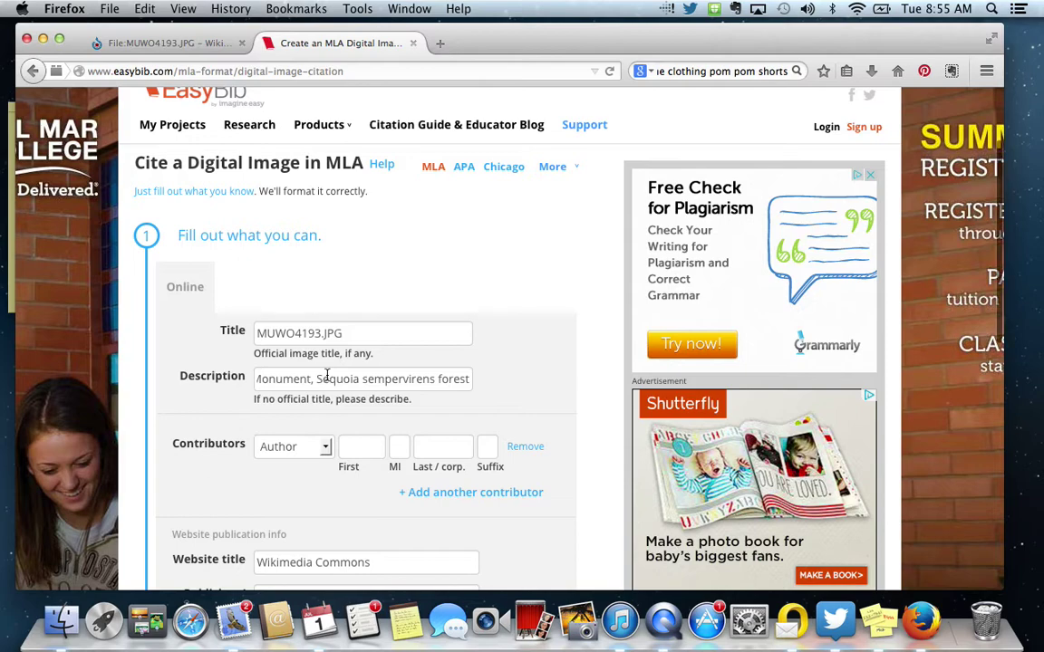
pyautogui.scroll(-5, 327, 378)
pyautogui.scroll(-1, 327, 379)
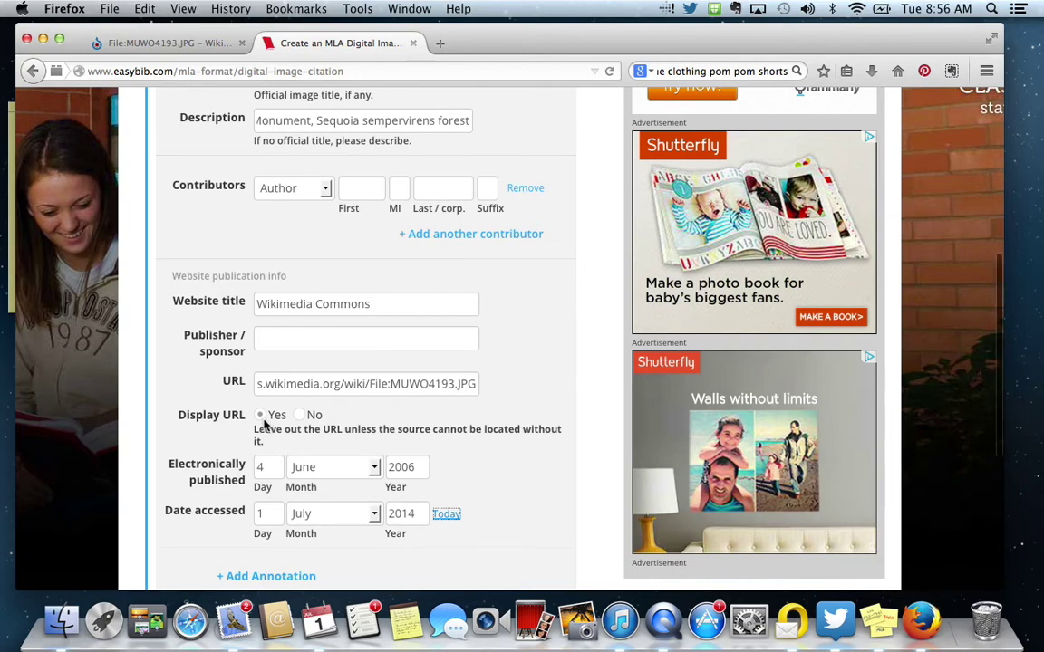
pyautogui.scroll(-4, 264, 425)
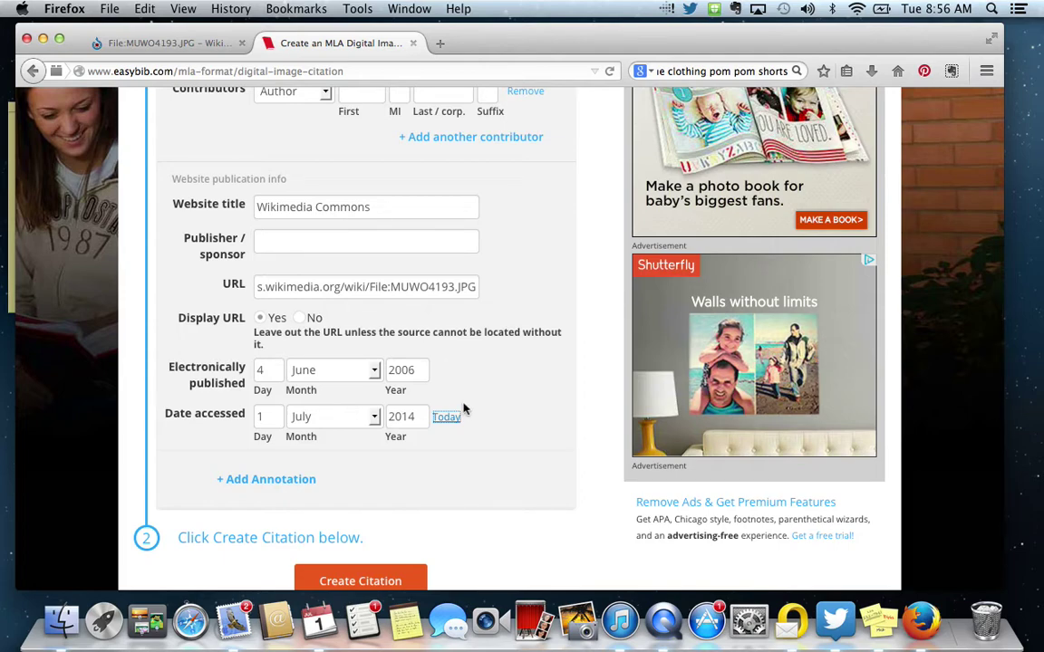
pyautogui.scroll(-3, 464, 420)
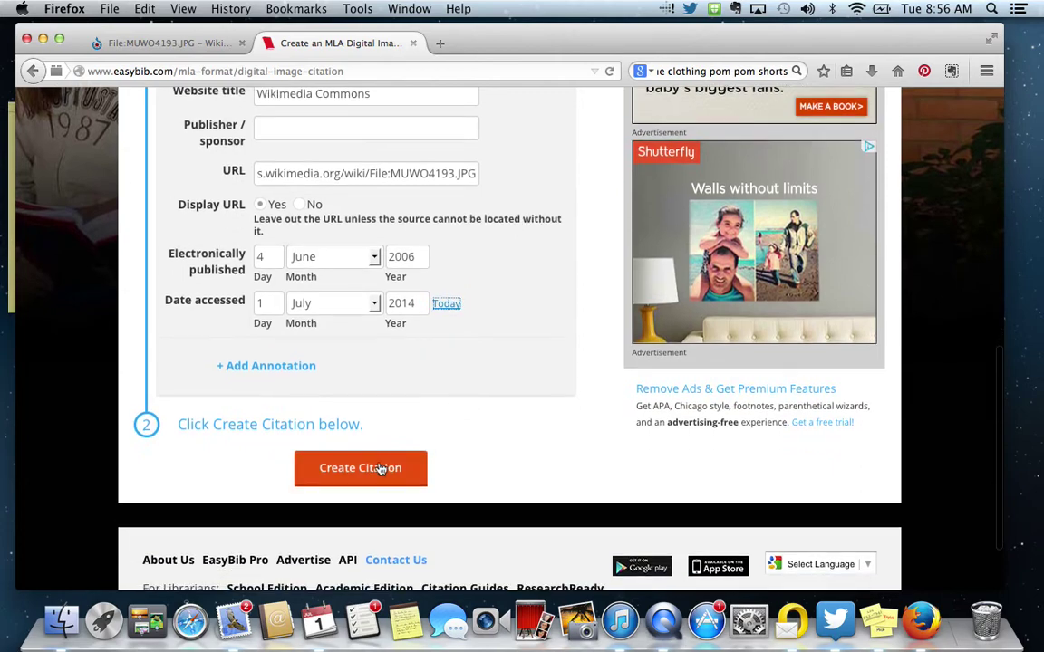
# Create the citation and highlight the new MLA citation text for MUWO4193.JPG.
pyautogui.click(380, 468)
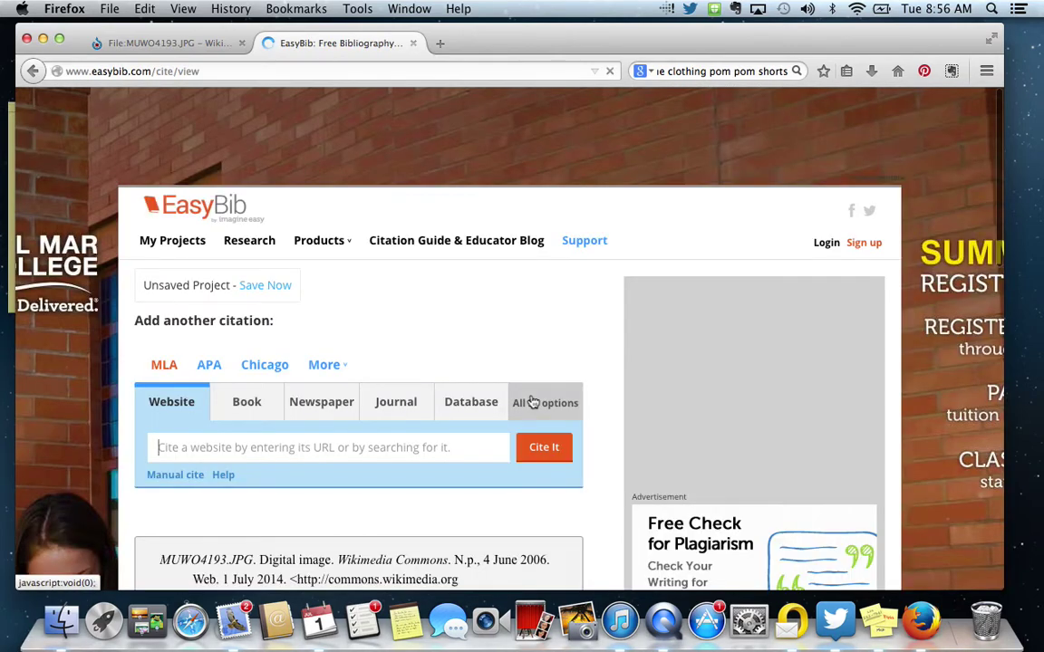
pyautogui.scroll(-3, 532, 402)
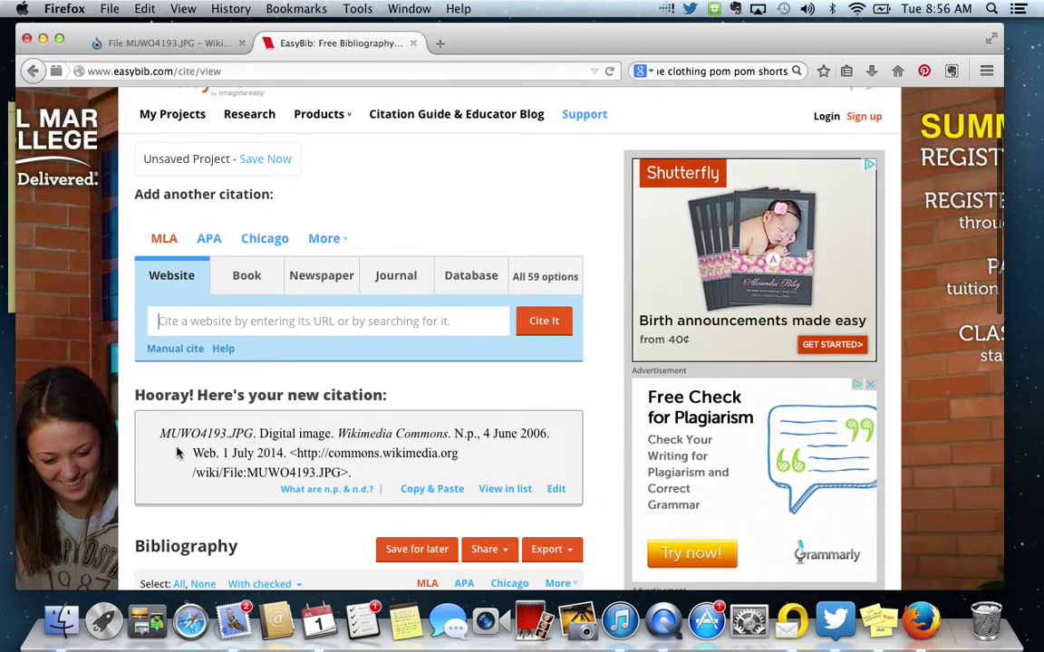
pyautogui.moveTo(160, 439); pyautogui.dragTo(372, 481)
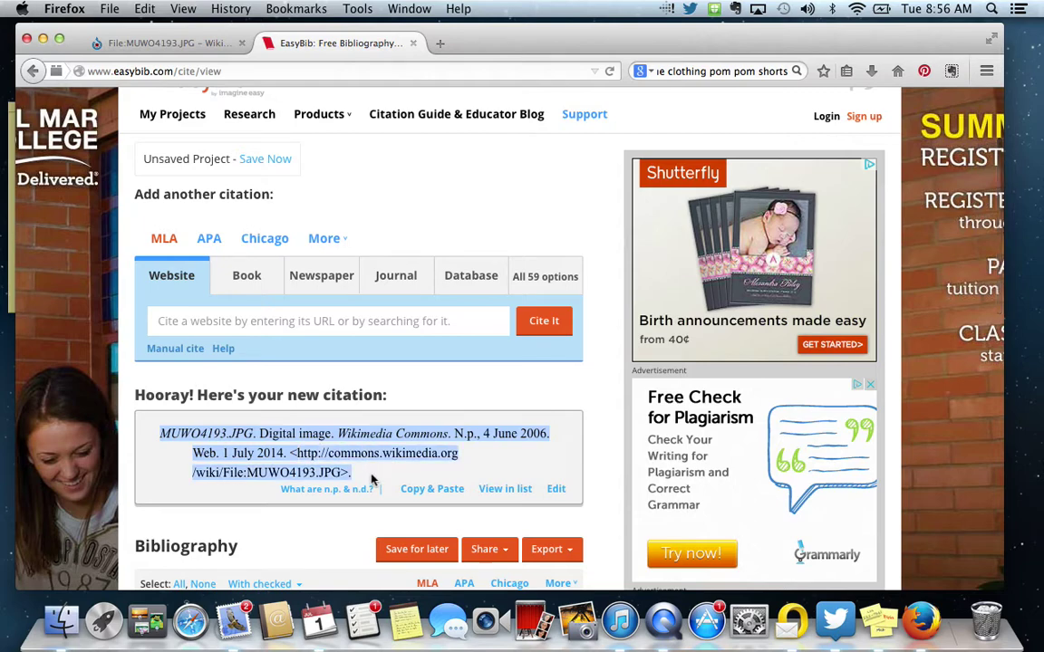